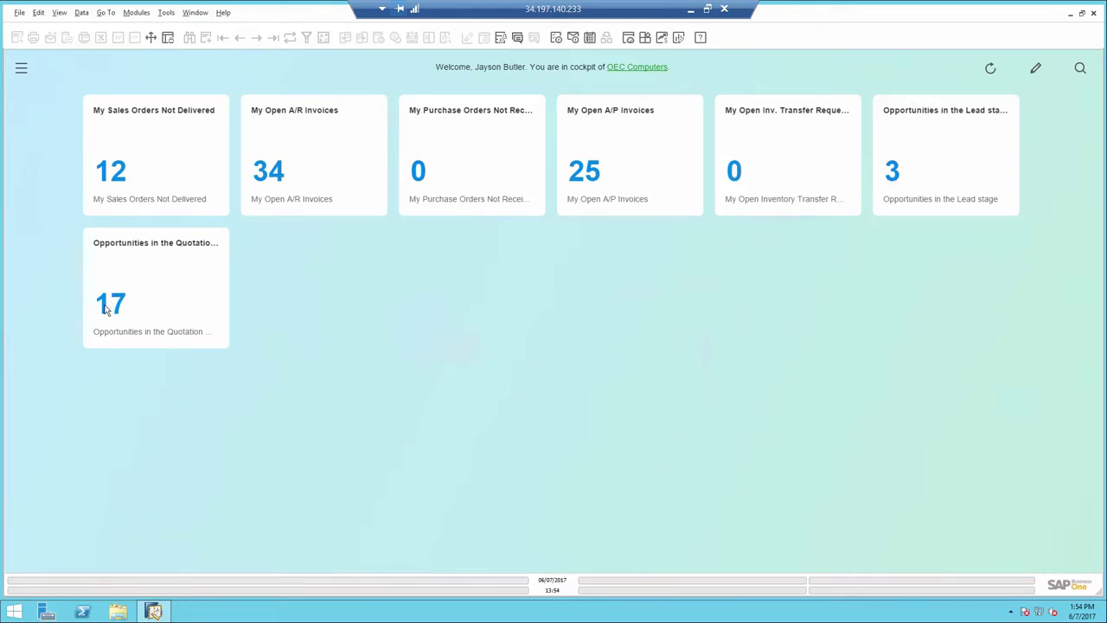
Step: Sort the details of My Sales Orders Not Delivered by delivery date in descending order and review the Printers Inc order with the latest date
{"action": "left_click", "coordinate": [119, 179]}
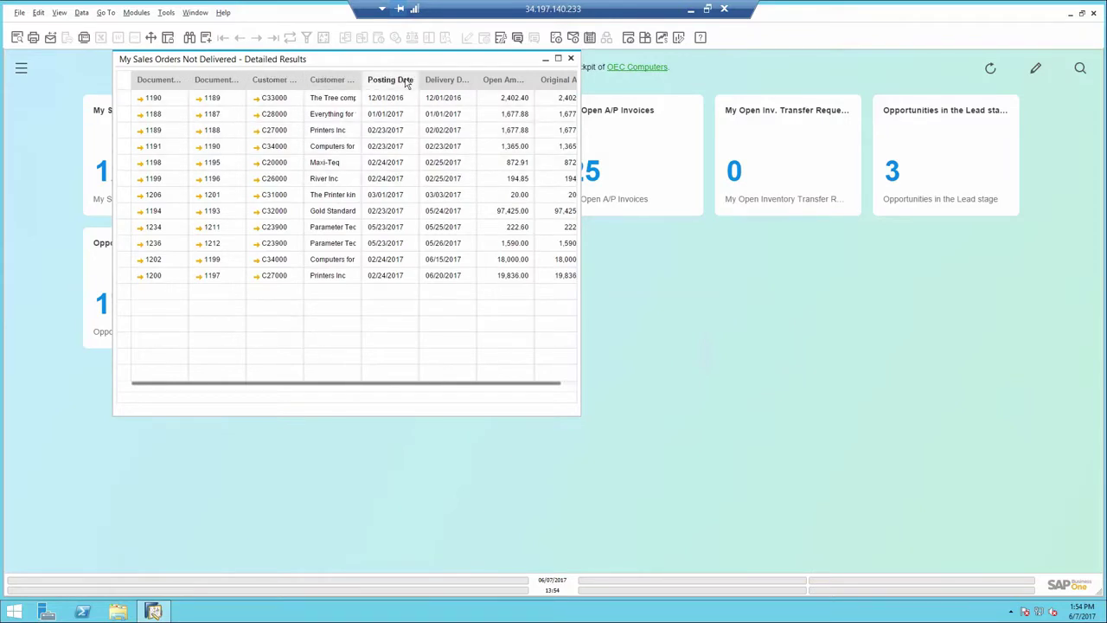
{"action": "left_click", "coordinate": [432, 82]}
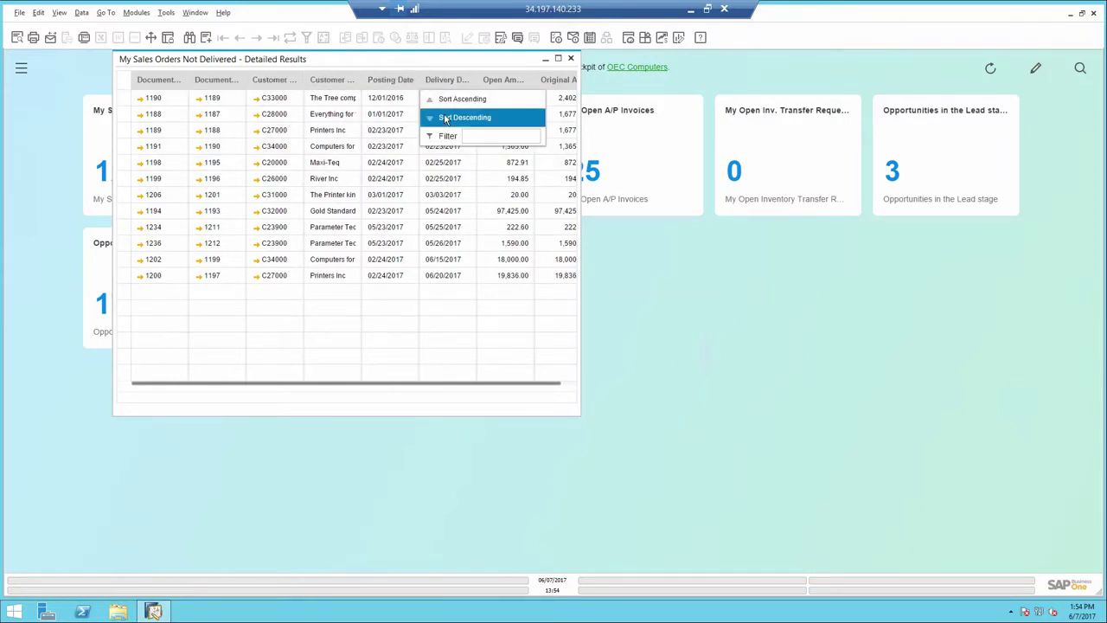
{"action": "left_click", "coordinate": [444, 120]}
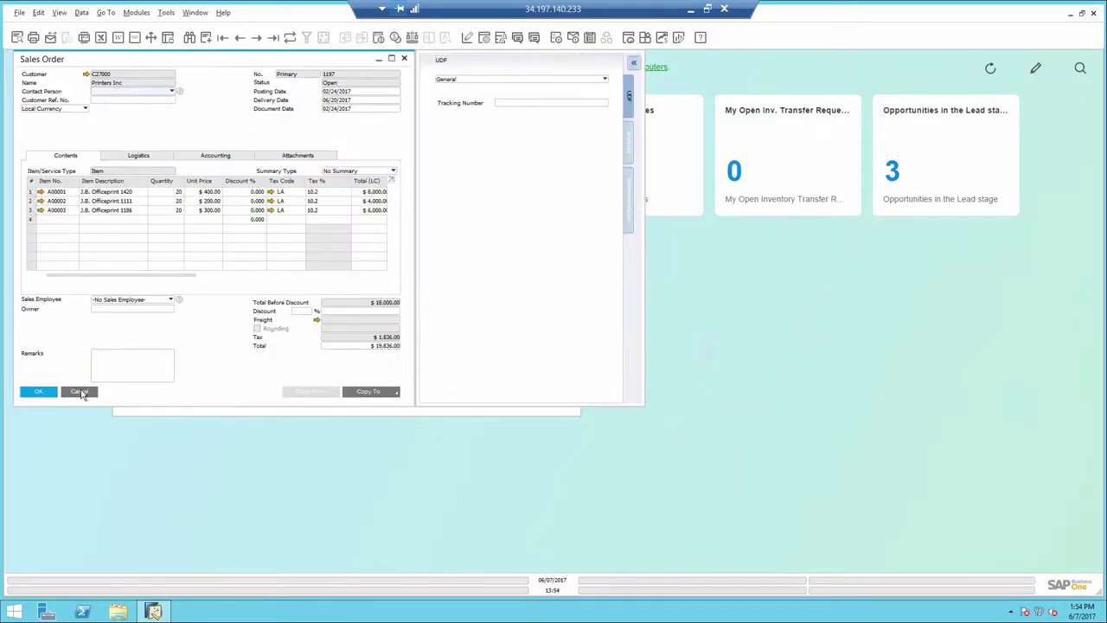
{"action": "left_click", "coordinate": [80, 392]}
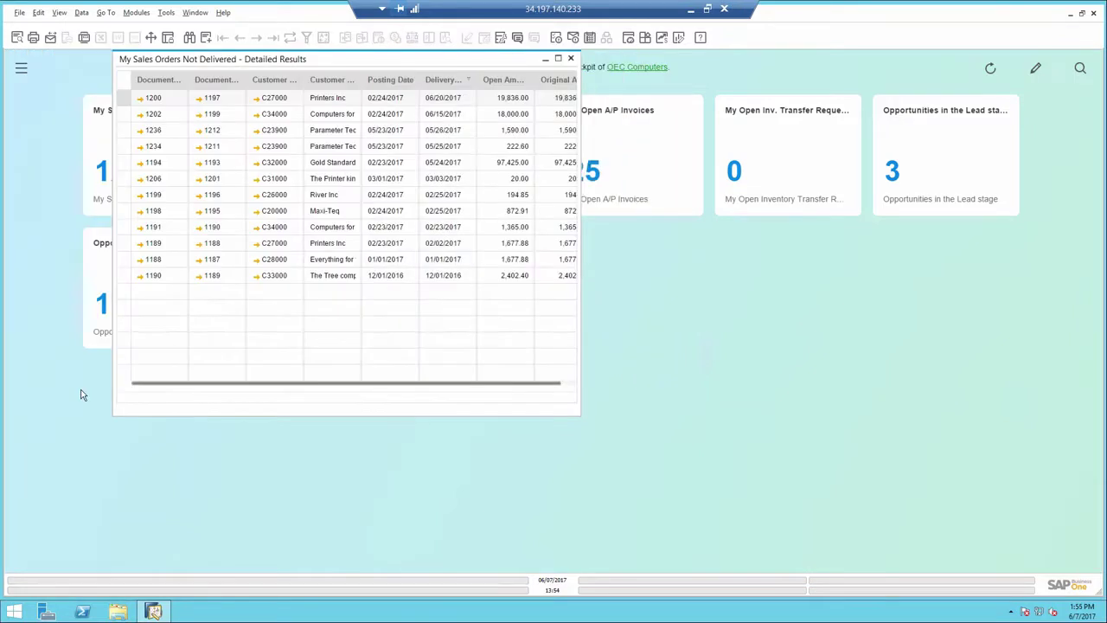
{"action": "left_click", "coordinate": [571, 60]}
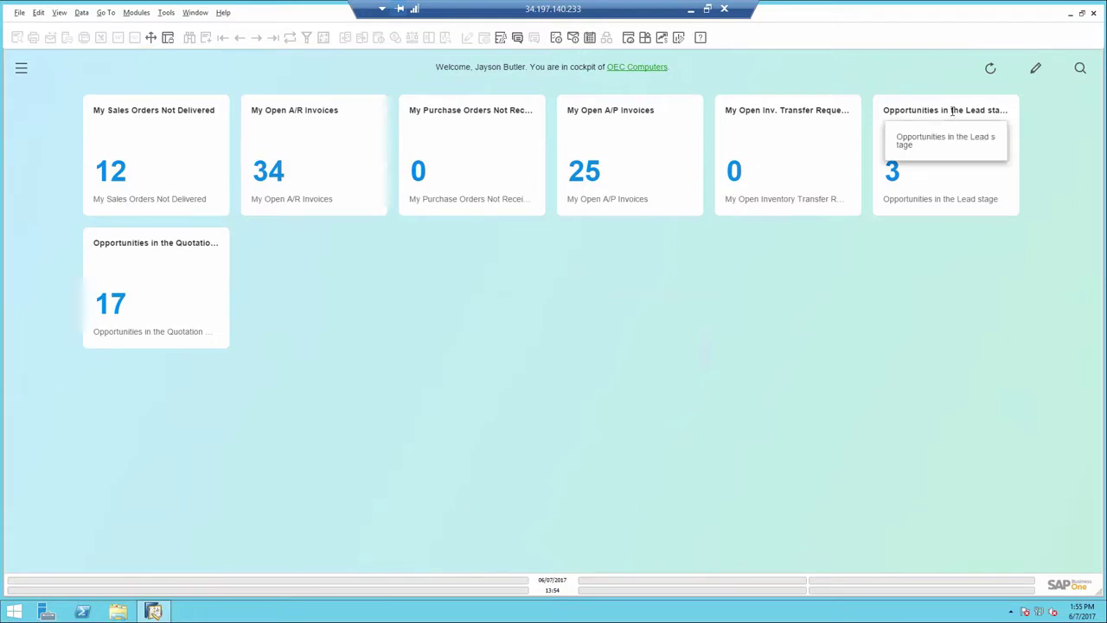
Step: View the details behind the Opportunities in the Lead stage count and inspect the last opportunity listed
{"action": "left_click", "coordinate": [893, 176]}
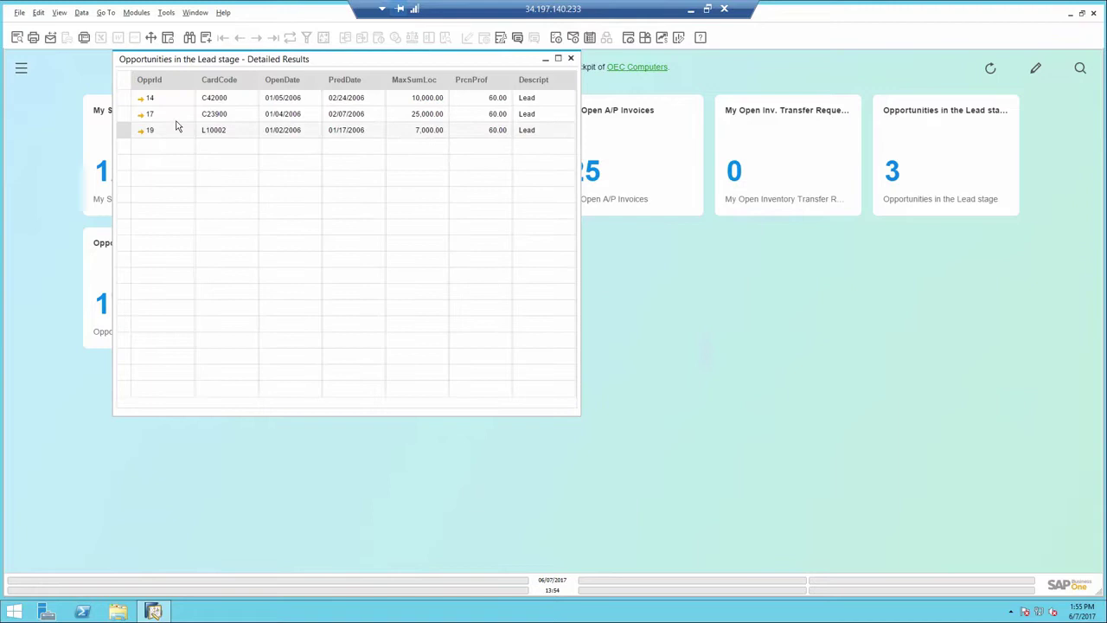
{"action": "left_click", "coordinate": [140, 132]}
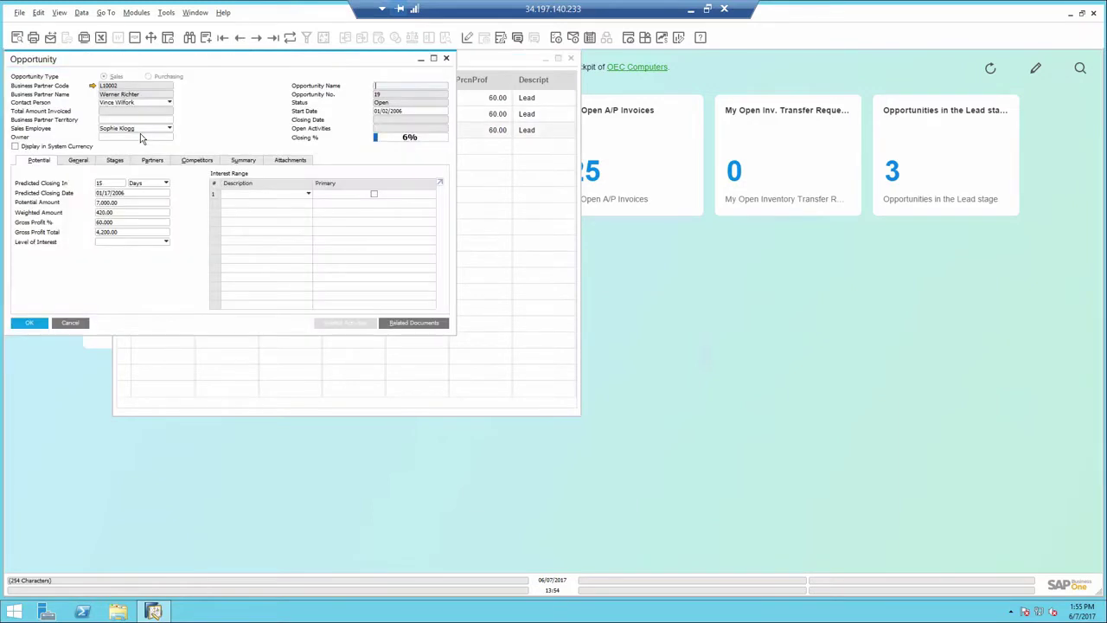
{"action": "left_click", "coordinate": [445, 60]}
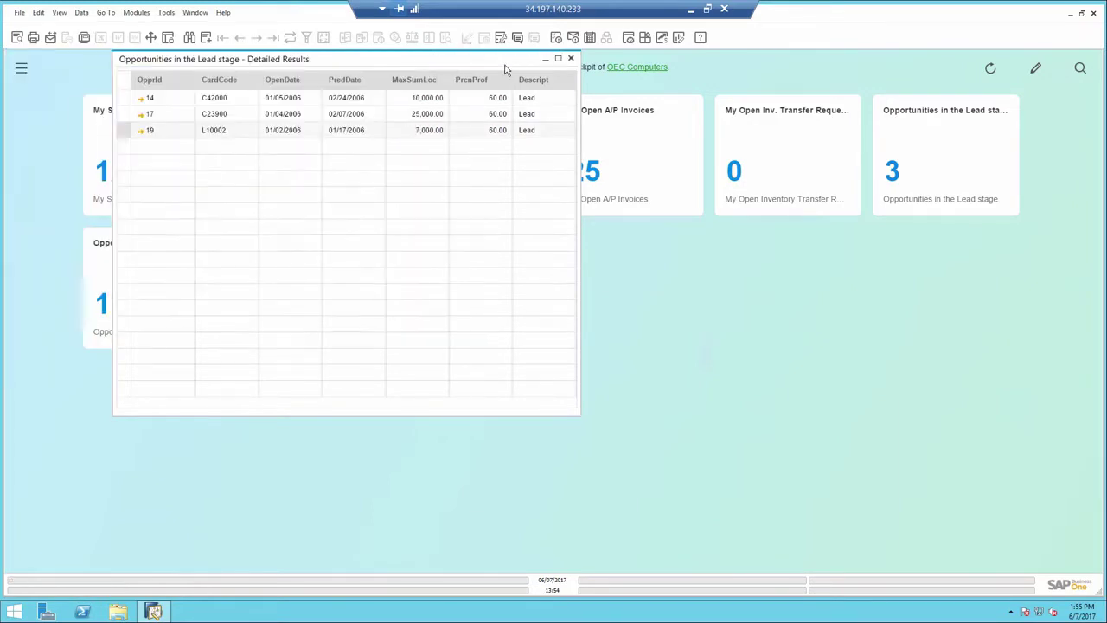
{"action": "left_click", "coordinate": [571, 59]}
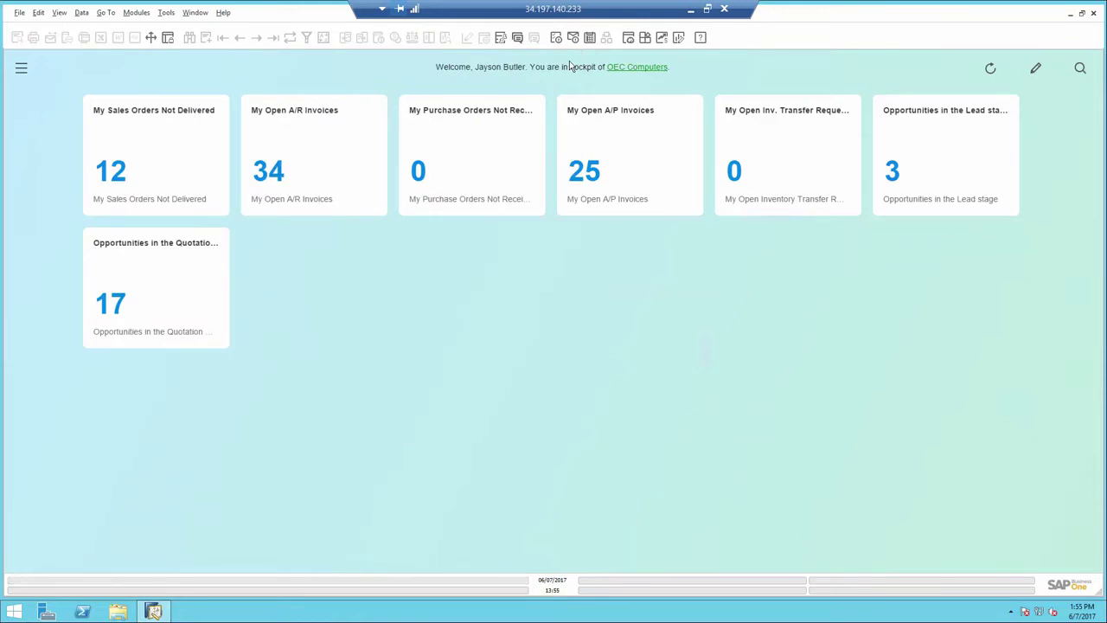
Step: Run the My Open A/P Invoices query from the System category of the Query Manager
{"action": "left_click", "coordinate": [503, 40]}
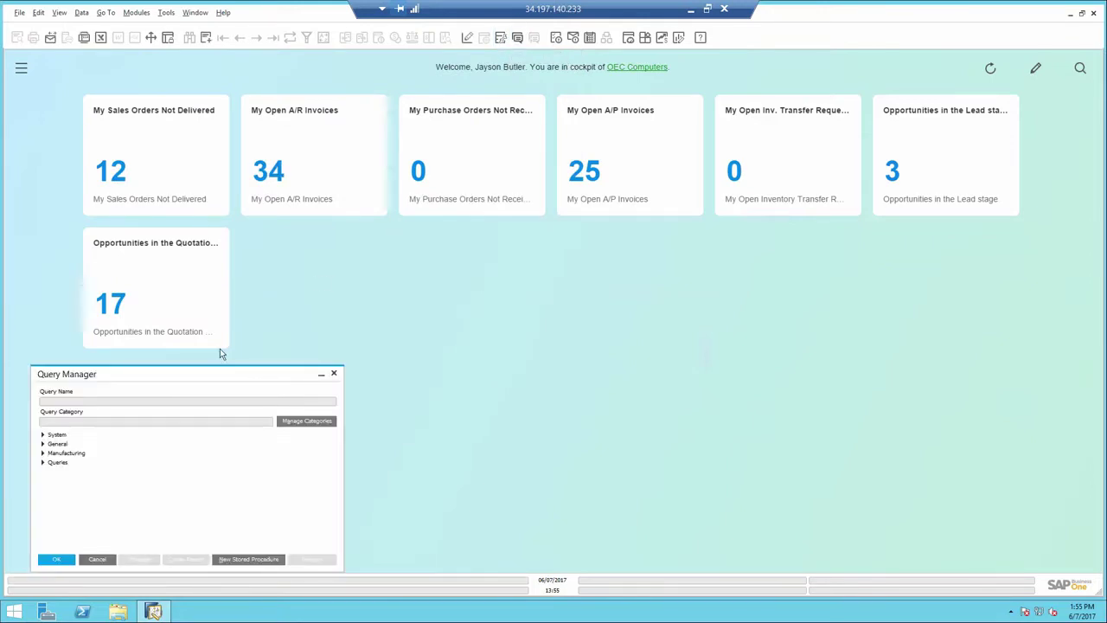
{"action": "left_click", "coordinate": [42, 434]}
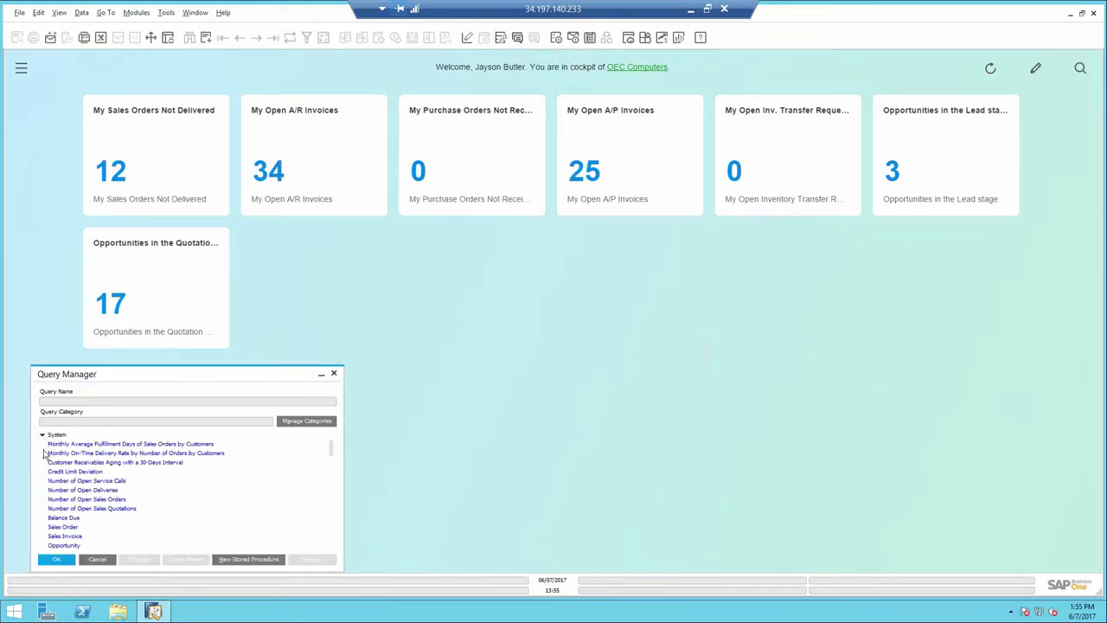
{"action": "left_click_drag", "start_coordinate": [132, 370], "coordinate": [120, 272]}
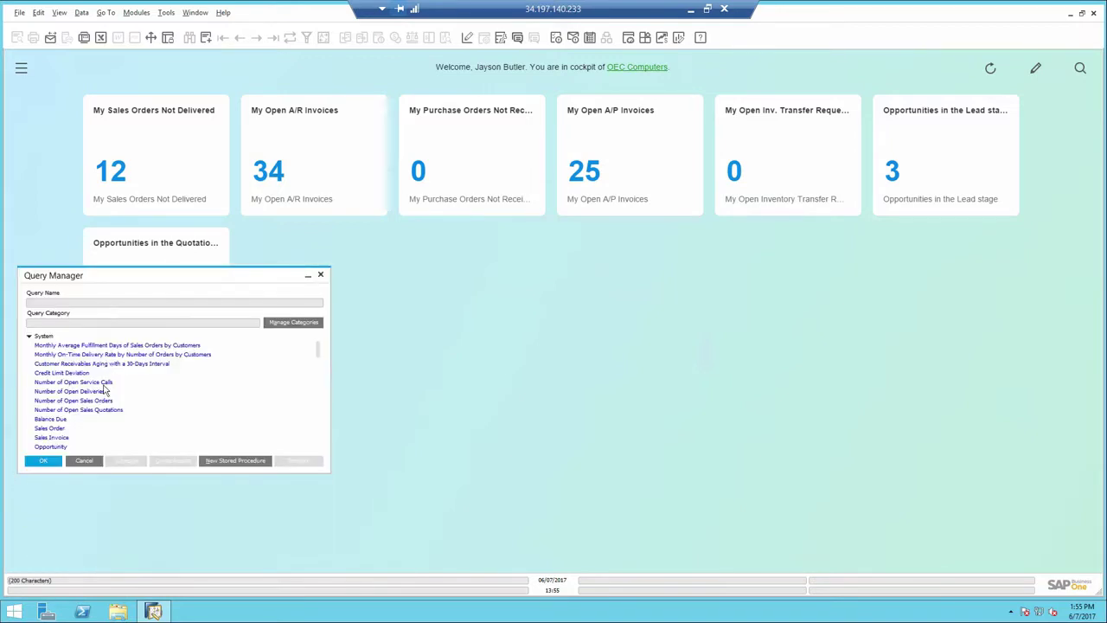
{"action": "scroll", "coordinate": [87, 408], "scroll_direction": "down", "scroll_amount": 2}
{"action": "scroll", "coordinate": [88, 407], "scroll_direction": "down", "scroll_amount": 2}
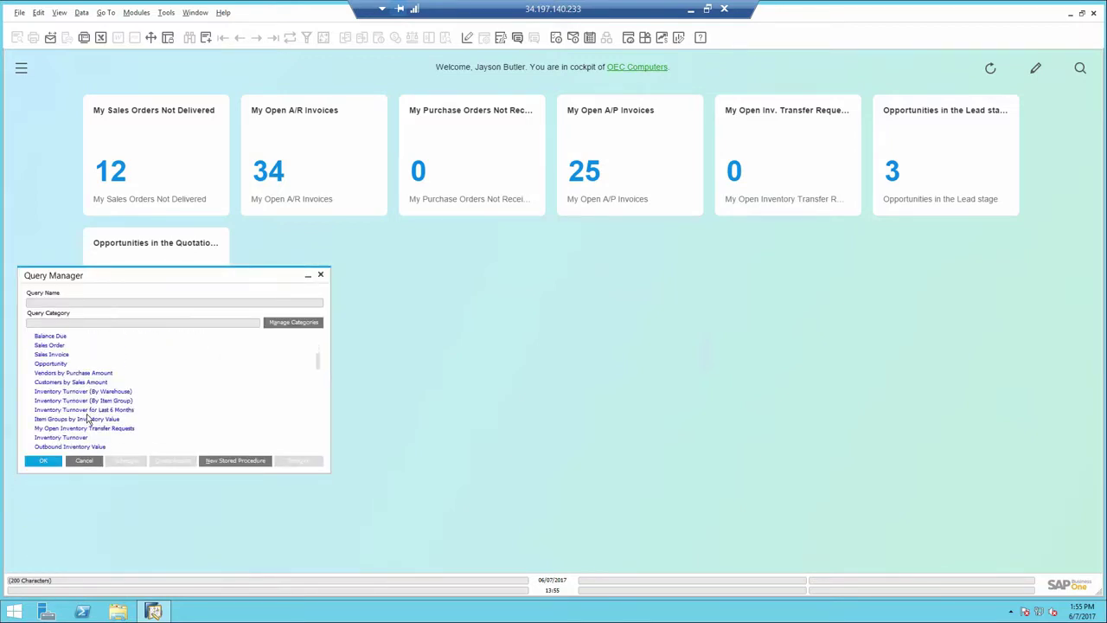
{"action": "scroll", "coordinate": [87, 418], "scroll_direction": "down", "scroll_amount": 2}
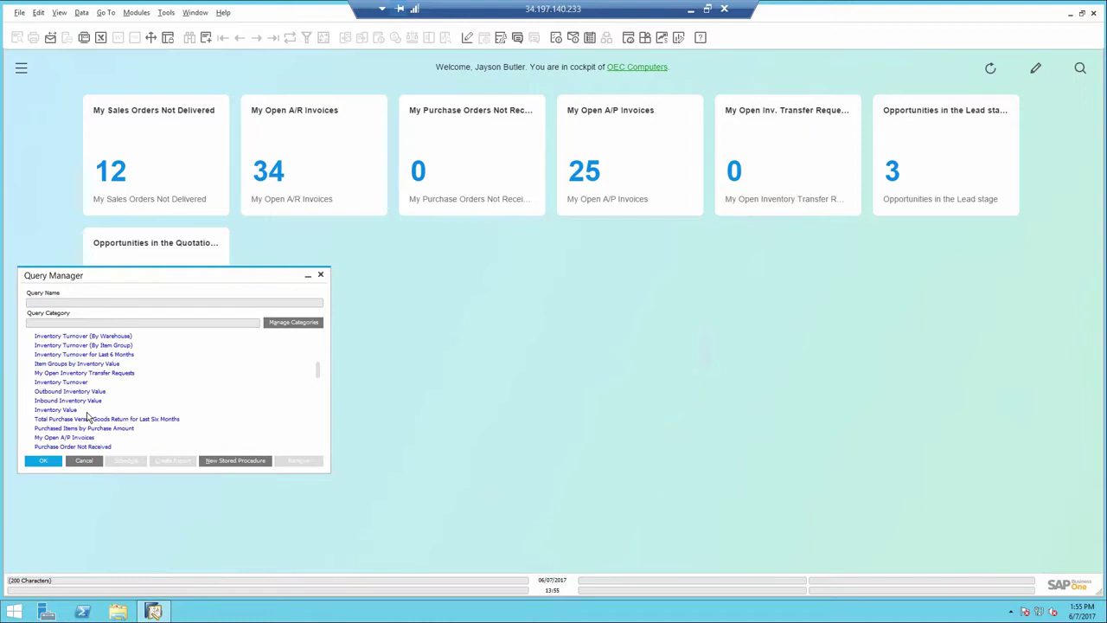
{"action": "left_click", "coordinate": [78, 438]}
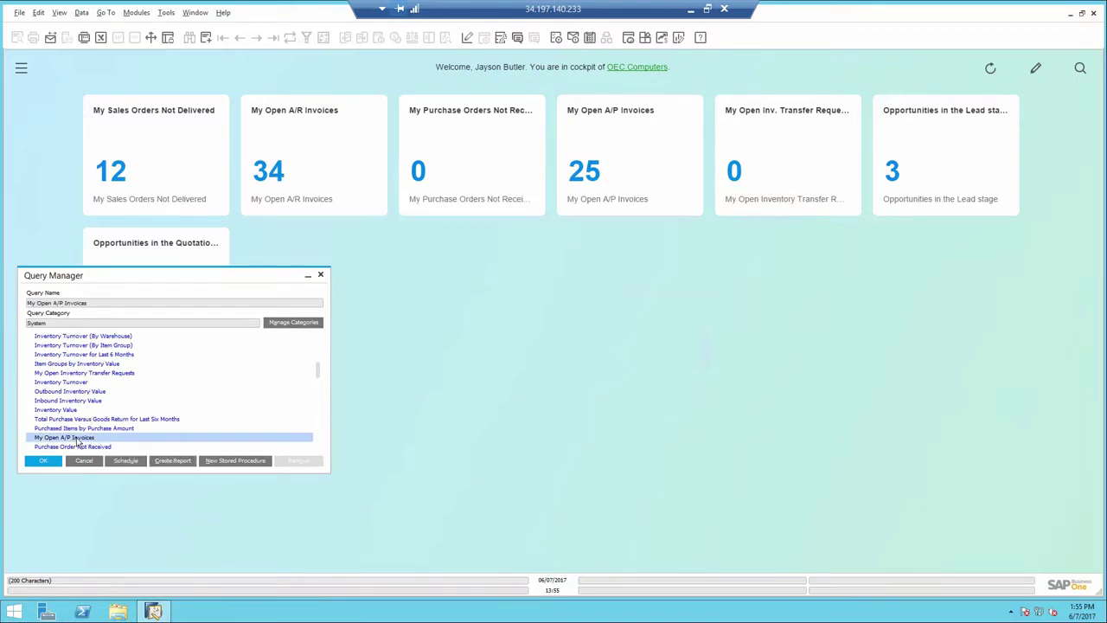
{"action": "double_click", "coordinate": [78, 439]}
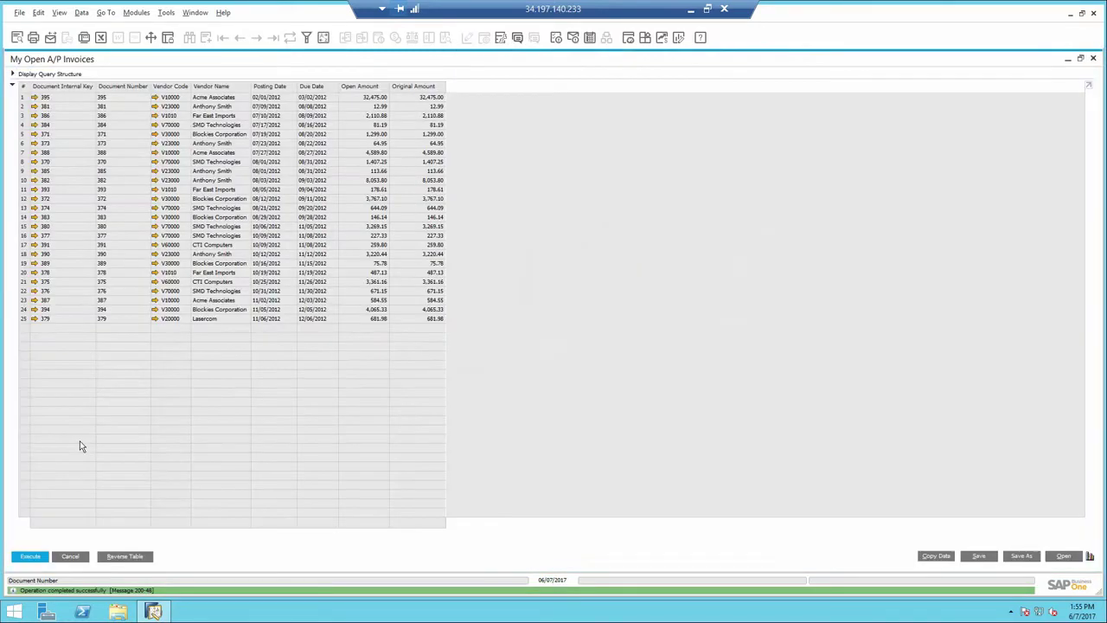
Step: Display the My Open A/P Invoices query's SQL, highlight its MIN(CASE WHEN ...) user ID expression, and close the results
{"action": "left_click", "coordinate": [13, 74]}
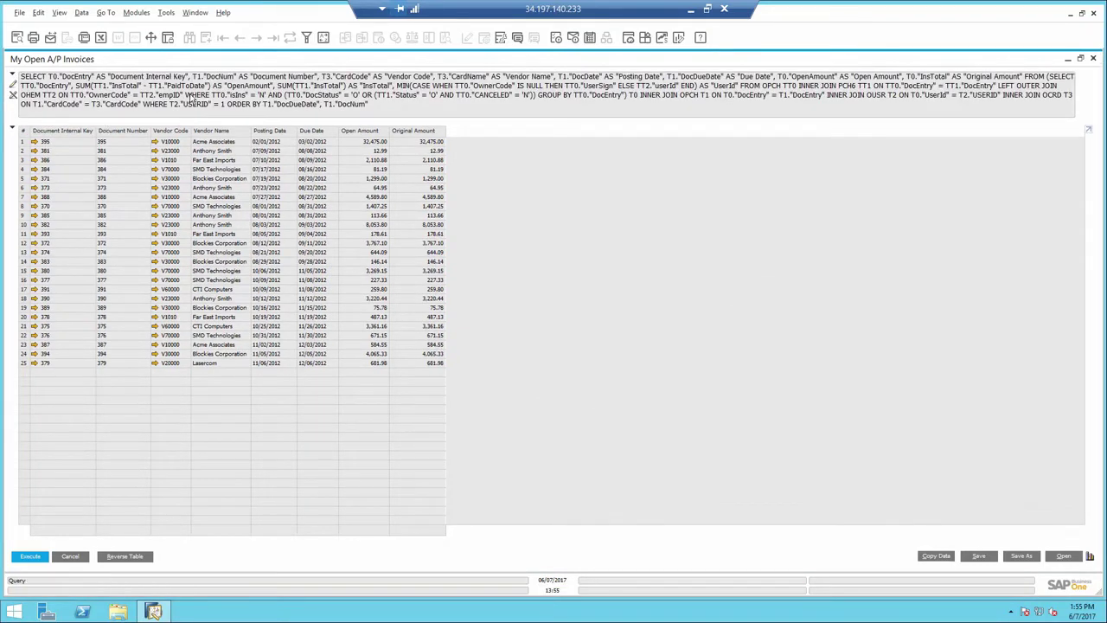
{"action": "left_click", "coordinate": [493, 81]}
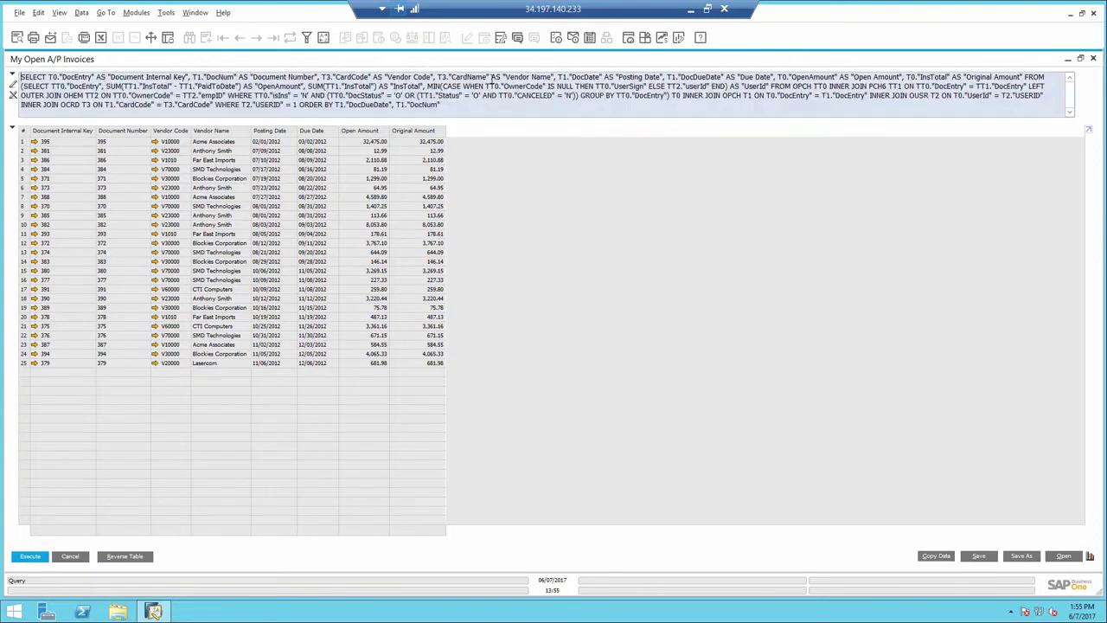
{"action": "left_click_drag", "start_coordinate": [430, 86], "coordinate": [773, 81]}
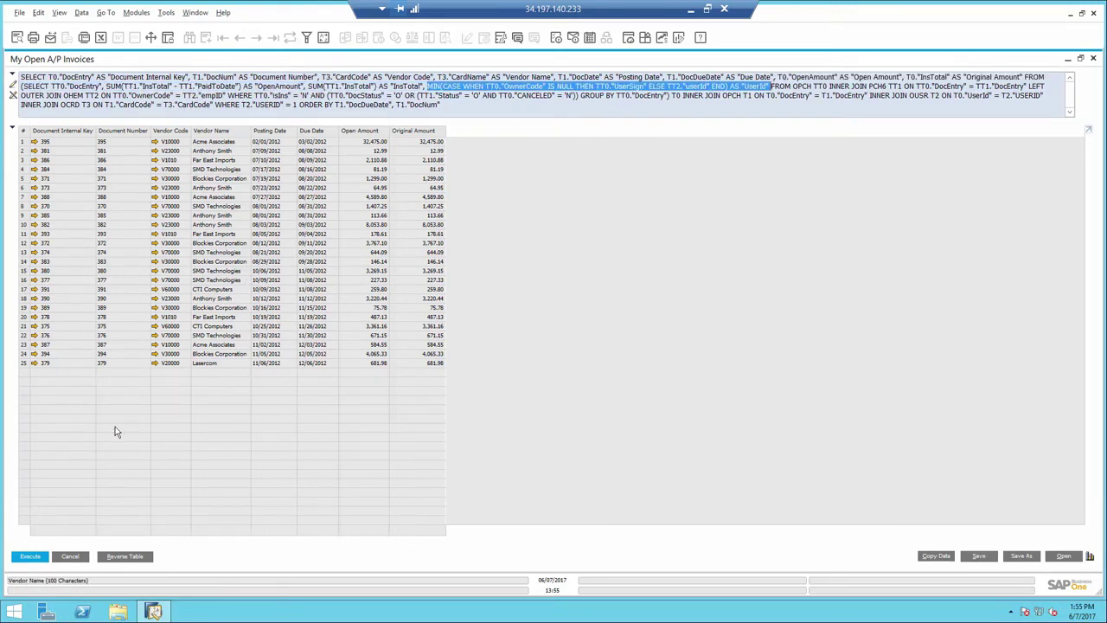
{"action": "left_click", "coordinate": [74, 557]}
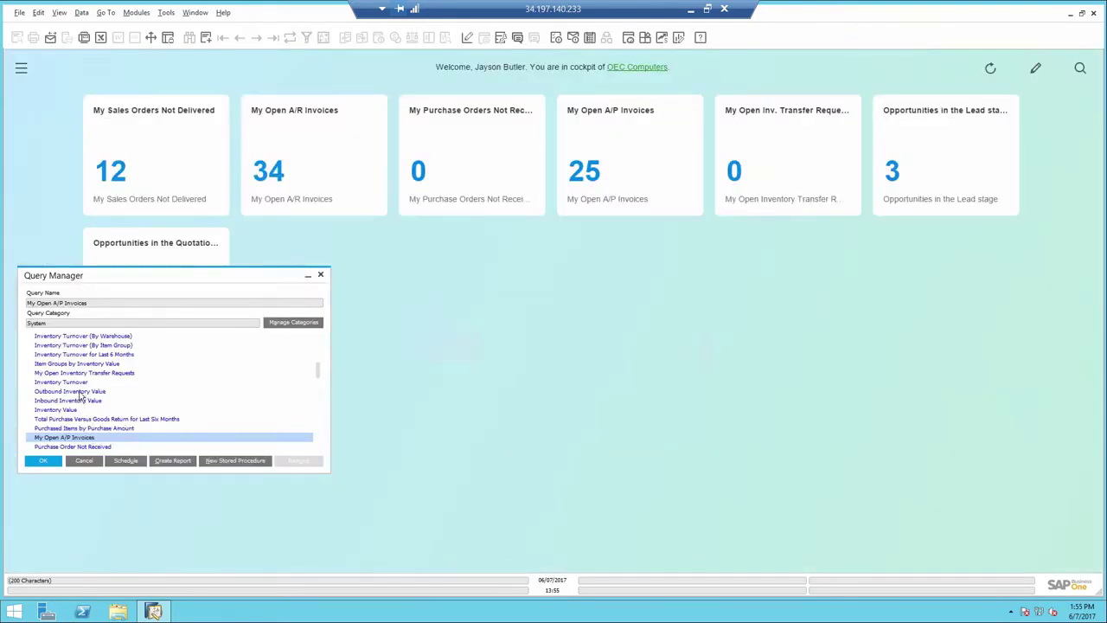
Step: Run the saved queries Opportunities in Lead stage and Overdue PO's from the Queries category, closing each result after review
{"action": "scroll", "coordinate": [80, 396], "scroll_direction": "up", "scroll_amount": 10}
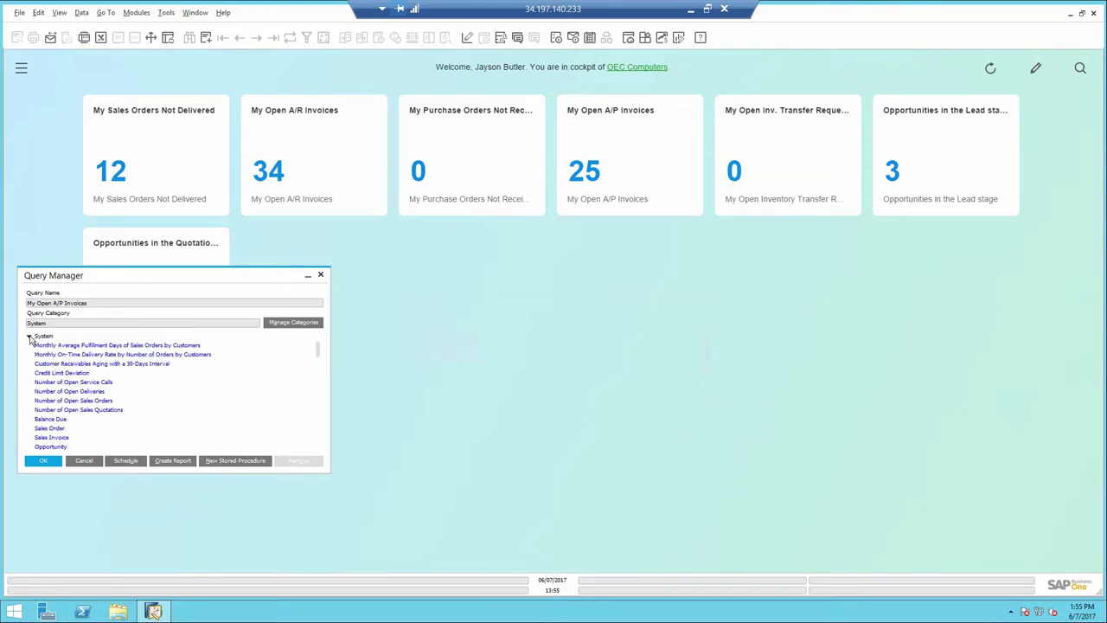
{"action": "left_click", "coordinate": [30, 337]}
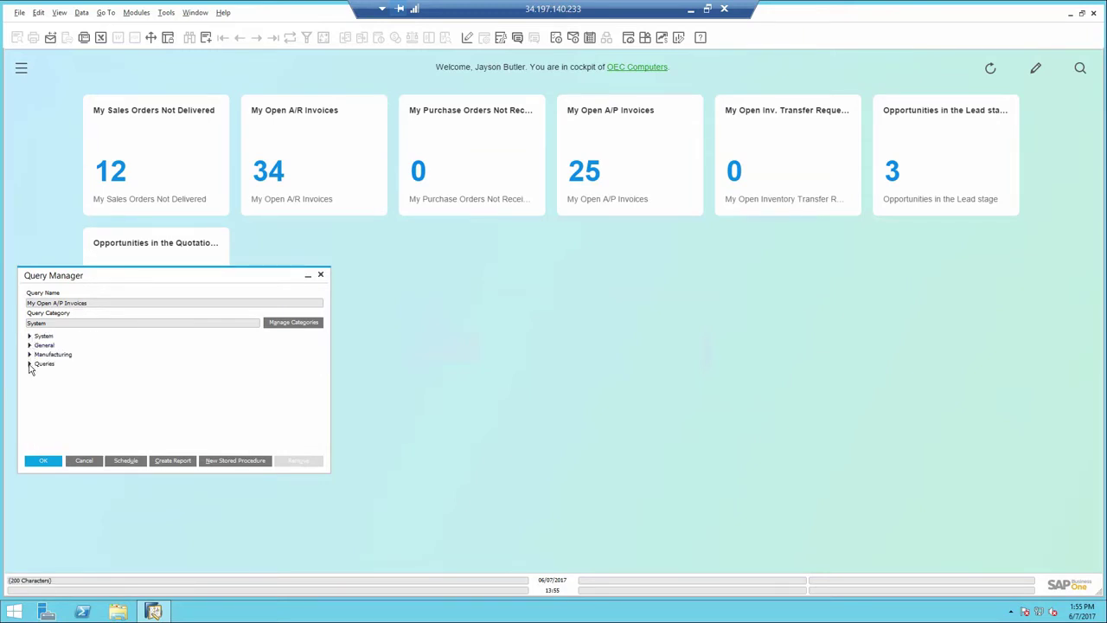
{"action": "left_click", "coordinate": [29, 365]}
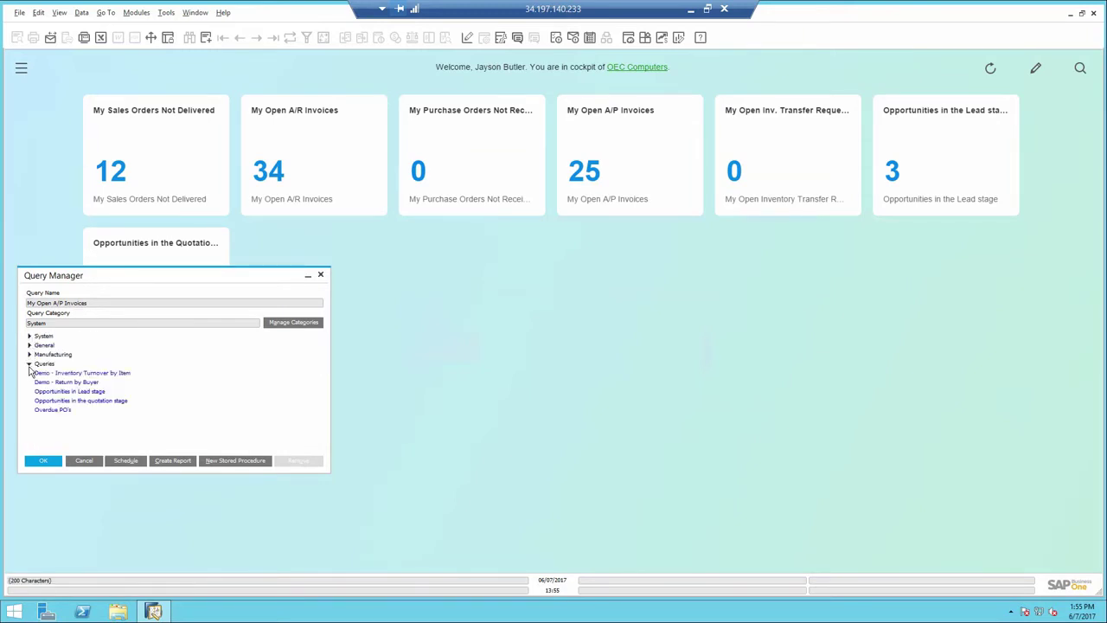
{"action": "double_click", "coordinate": [72, 392]}
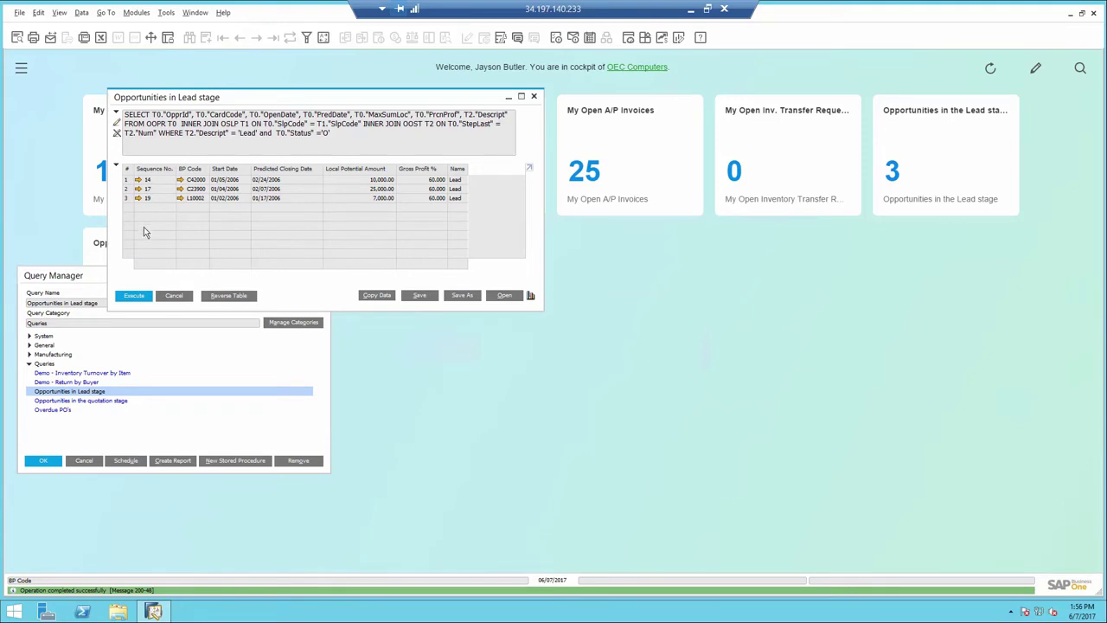
{"action": "left_click", "coordinate": [174, 297]}
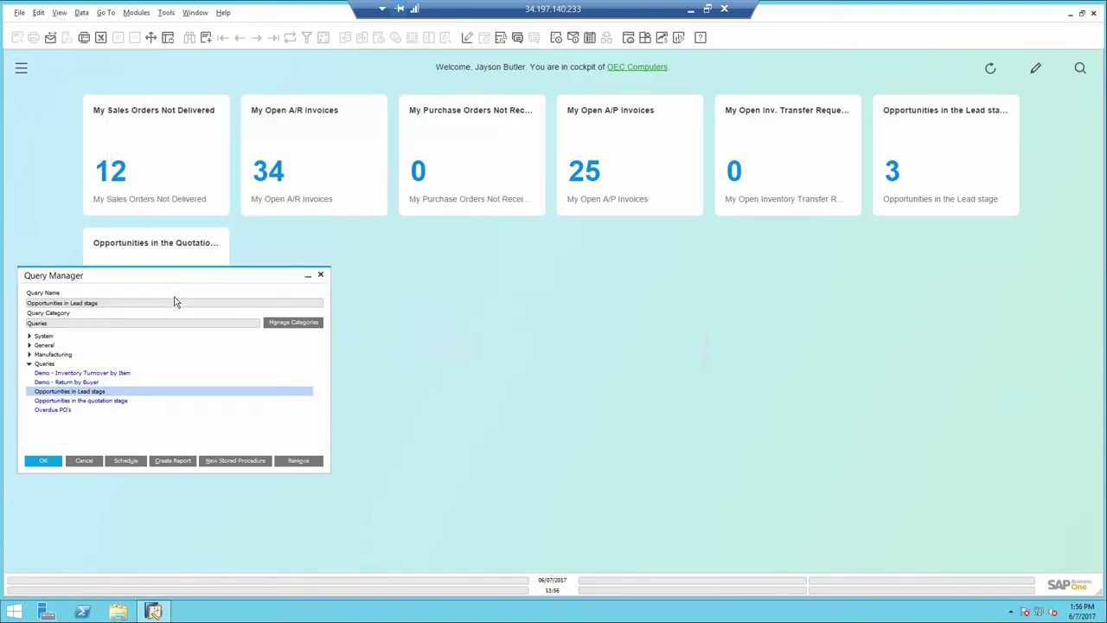
{"action": "double_click", "coordinate": [65, 410]}
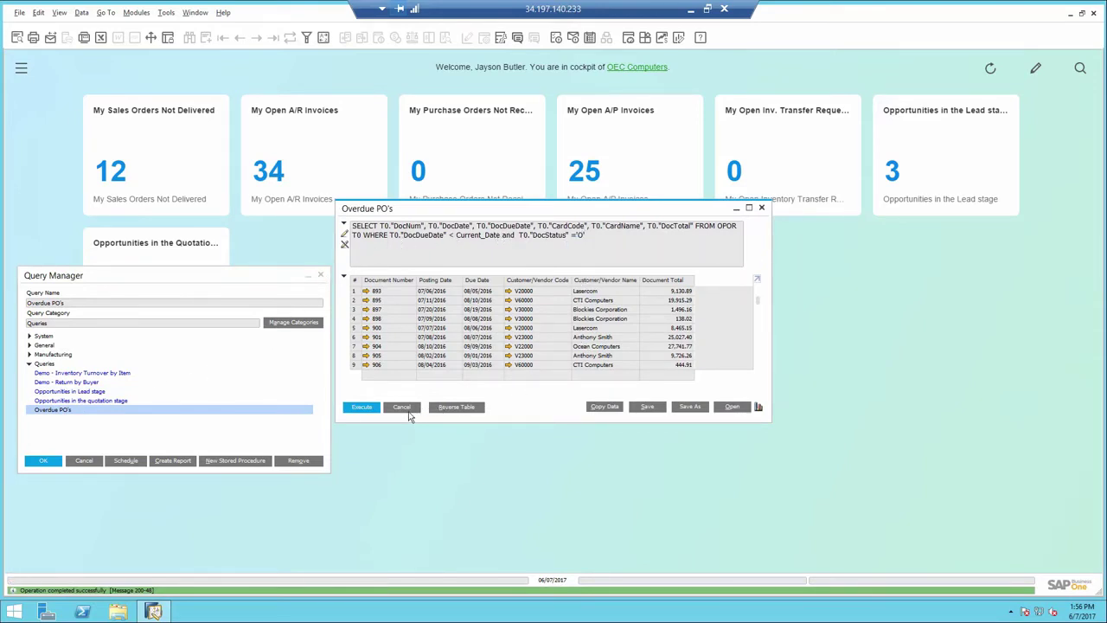
{"action": "left_click", "coordinate": [403, 408]}
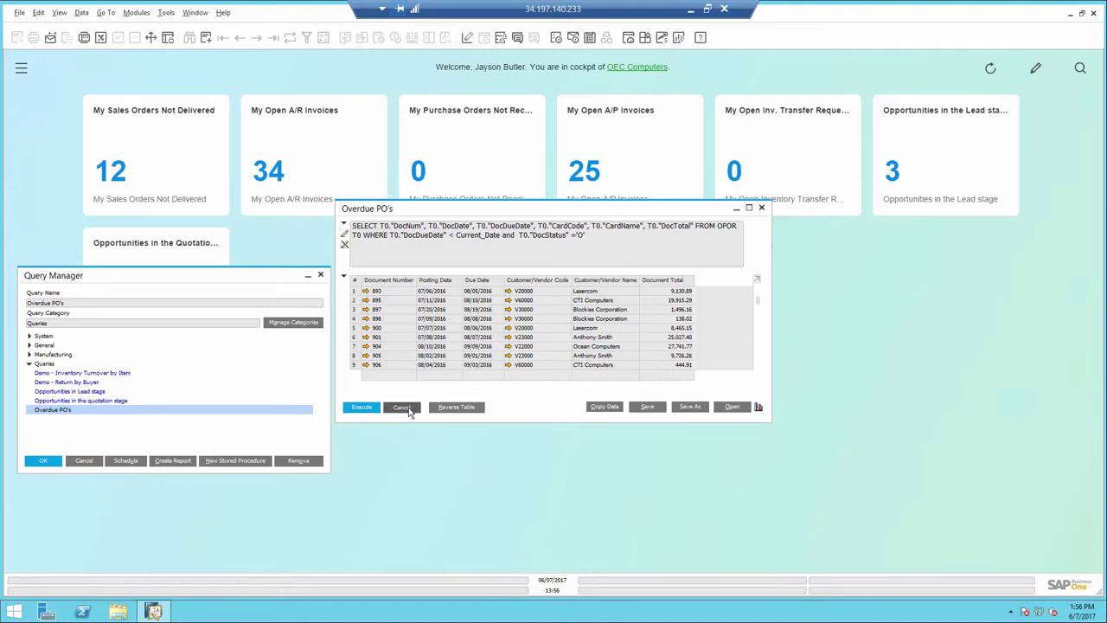
Step: Start a new count widget with the code OverDuePO and the name Over Due PO's
{"action": "left_click", "coordinate": [167, 13]}
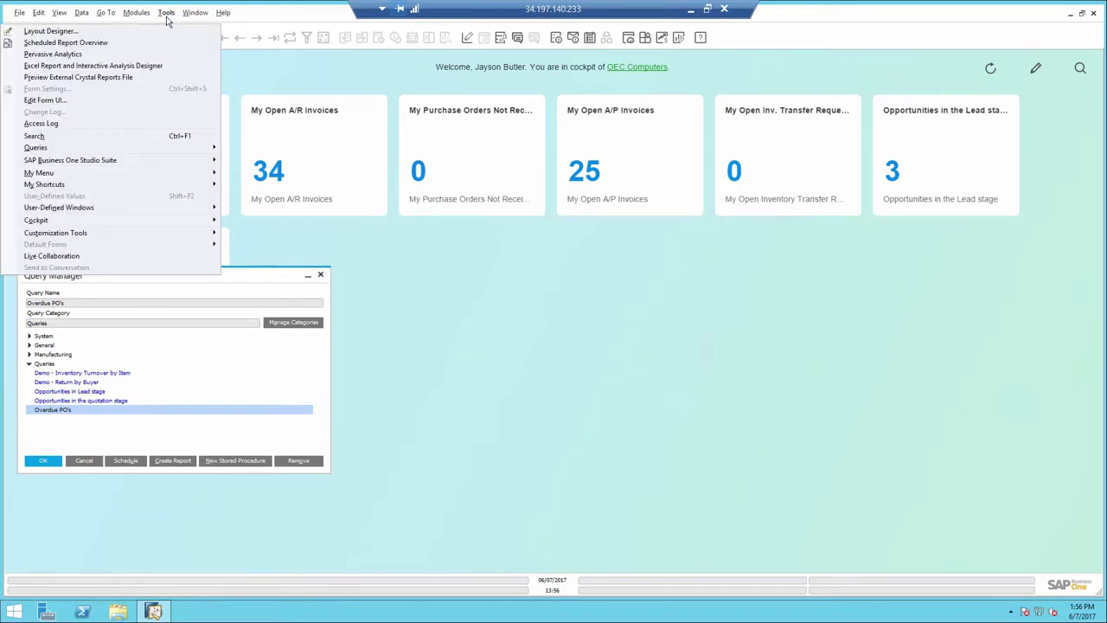
{"action": "mouse_move", "coordinate": [150, 222]}
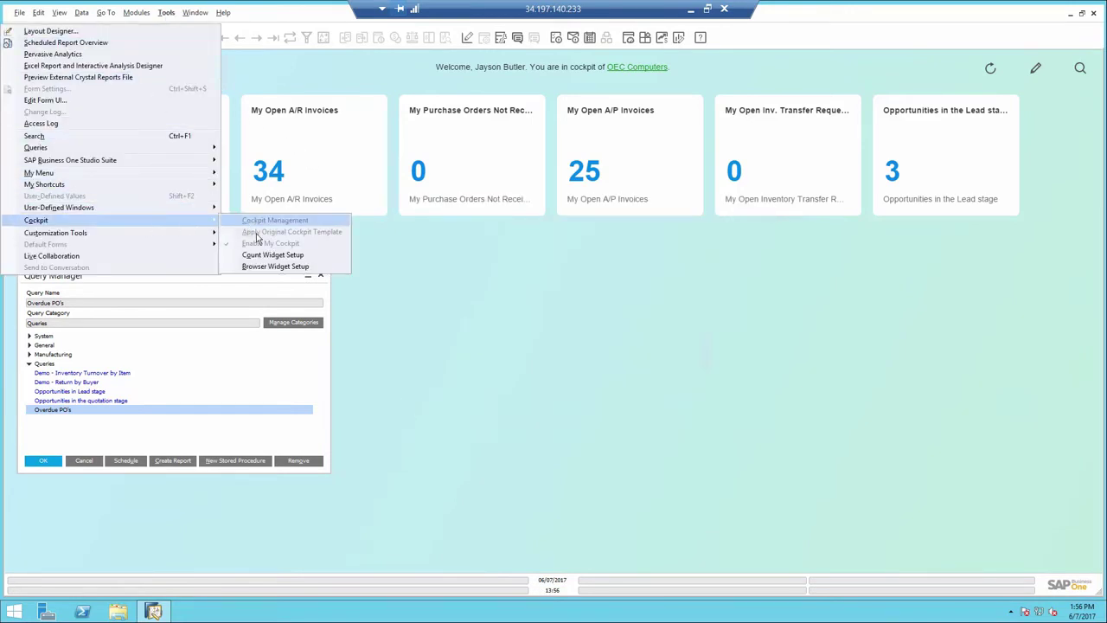
{"action": "left_click", "coordinate": [270, 256]}
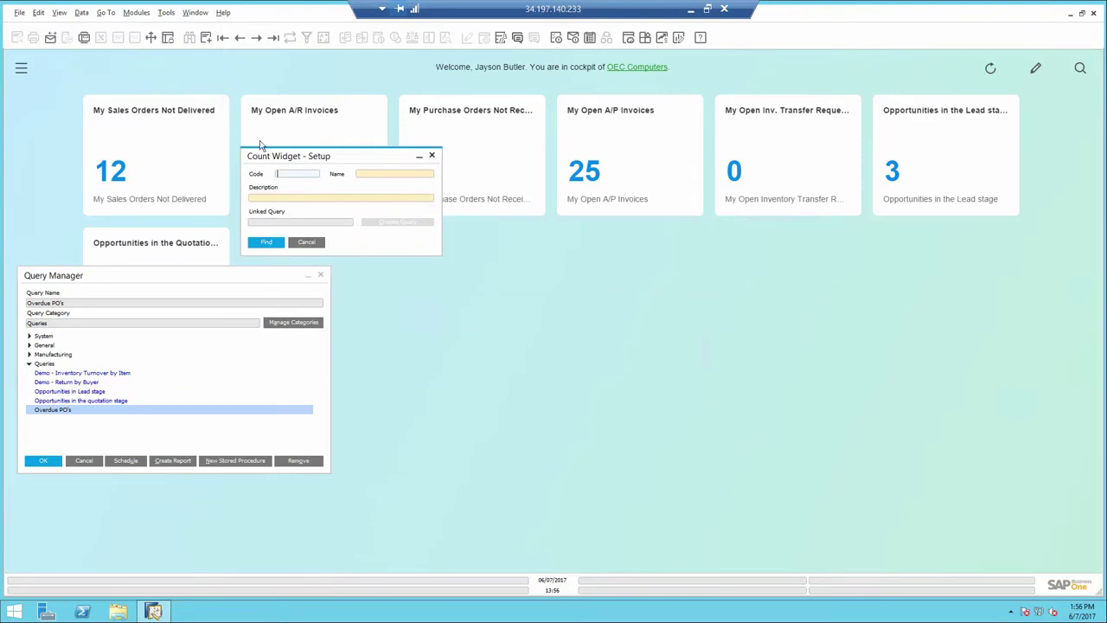
{"action": "left_click", "coordinate": [206, 38]}
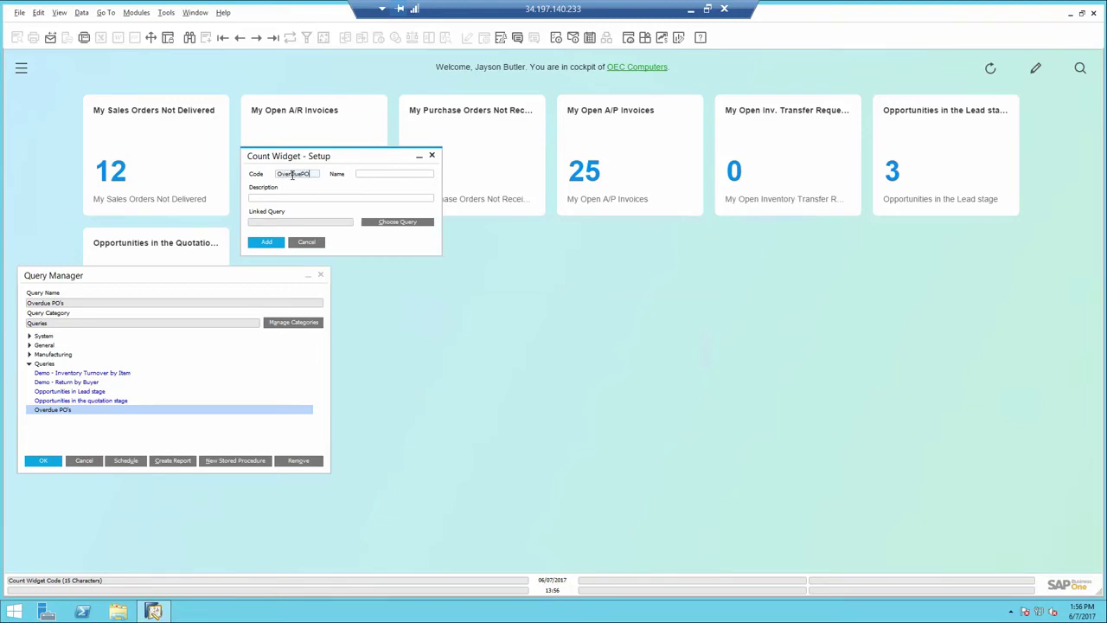
{"action": "key", "text": "Tab"}
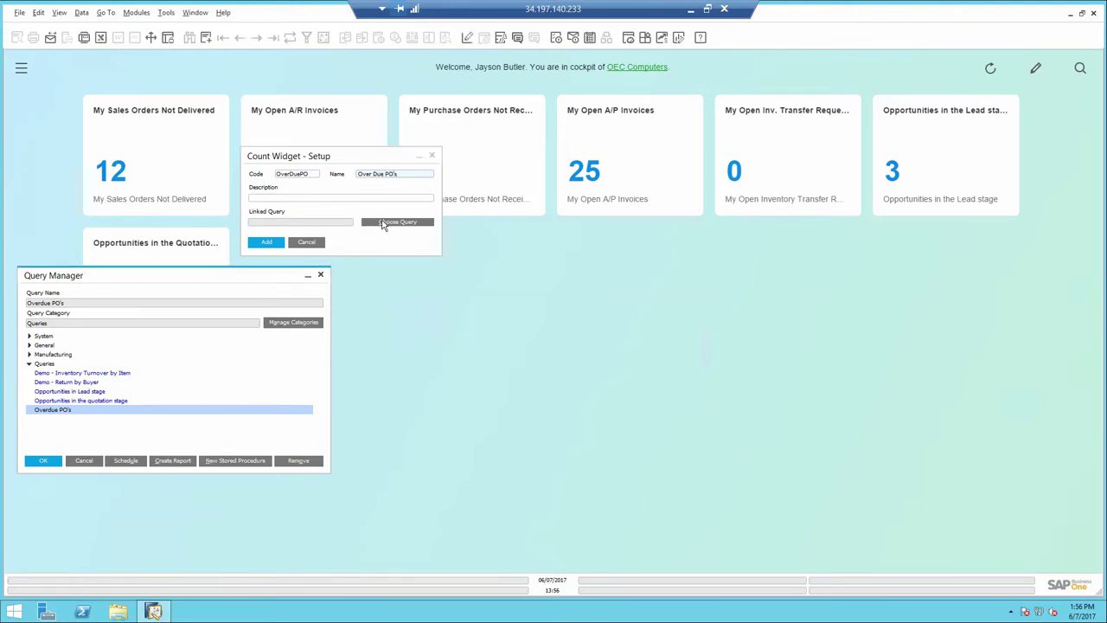
Step: Link the count widget to the Overdue PO's query from the Queries category, add the widget, and close its setup
{"action": "left_click", "coordinate": [86, 460]}
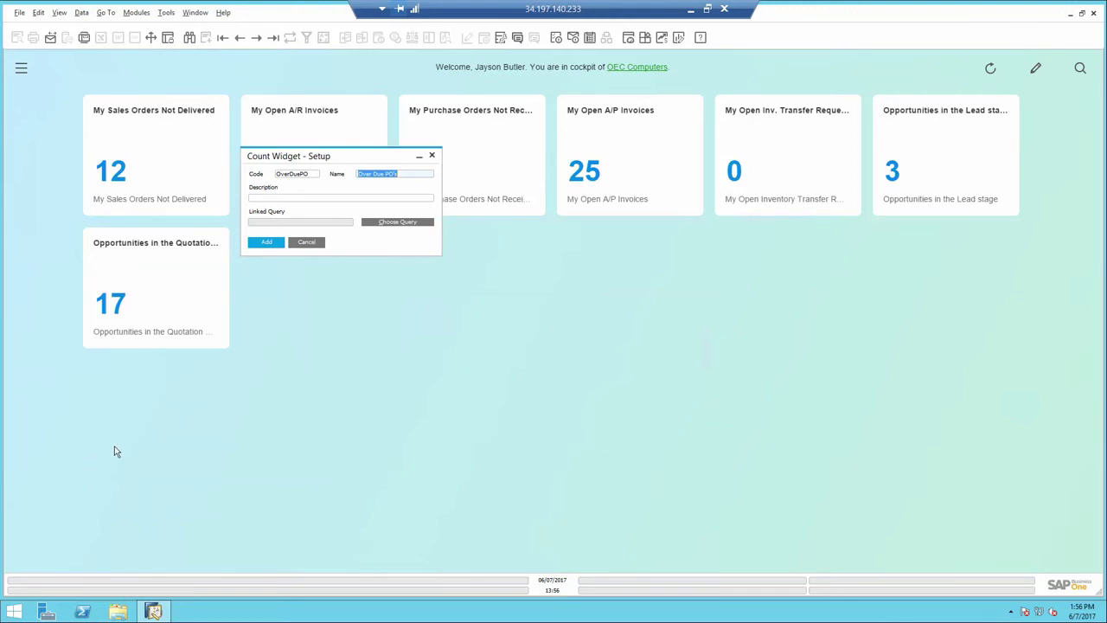
{"action": "left_click", "coordinate": [379, 222]}
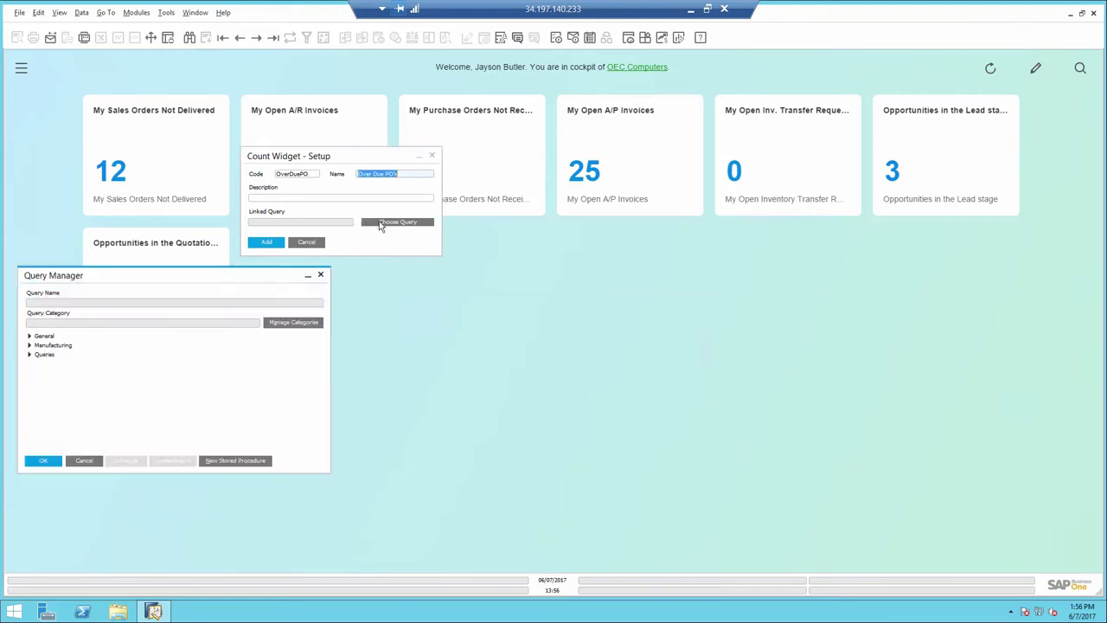
{"action": "left_click", "coordinate": [29, 355]}
{"action": "left_click", "coordinate": [47, 402]}
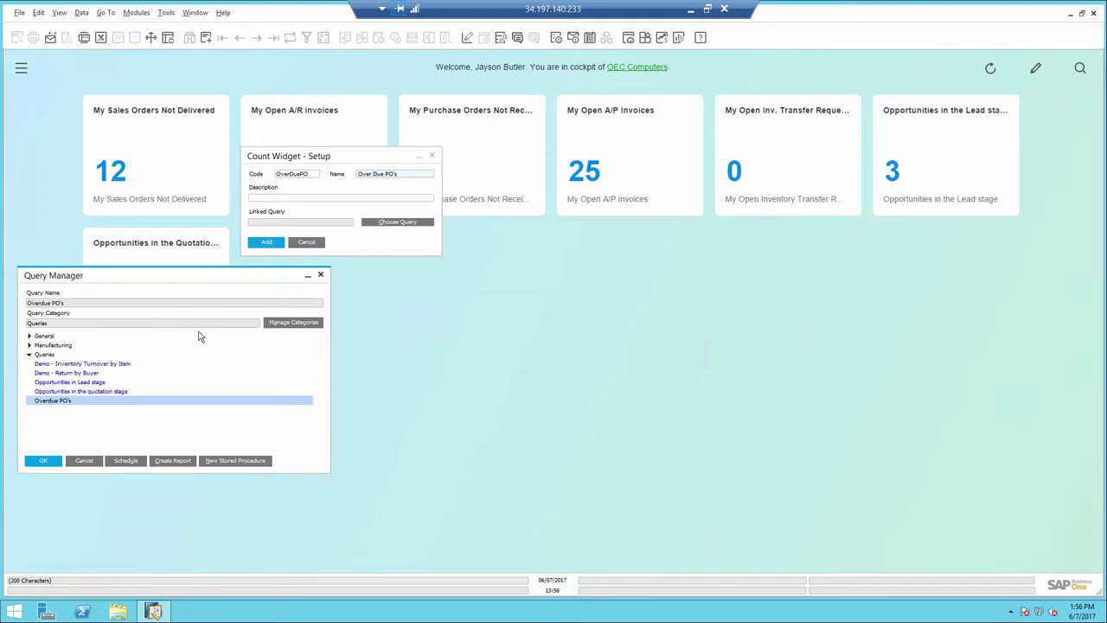
{"action": "left_click", "coordinate": [43, 461]}
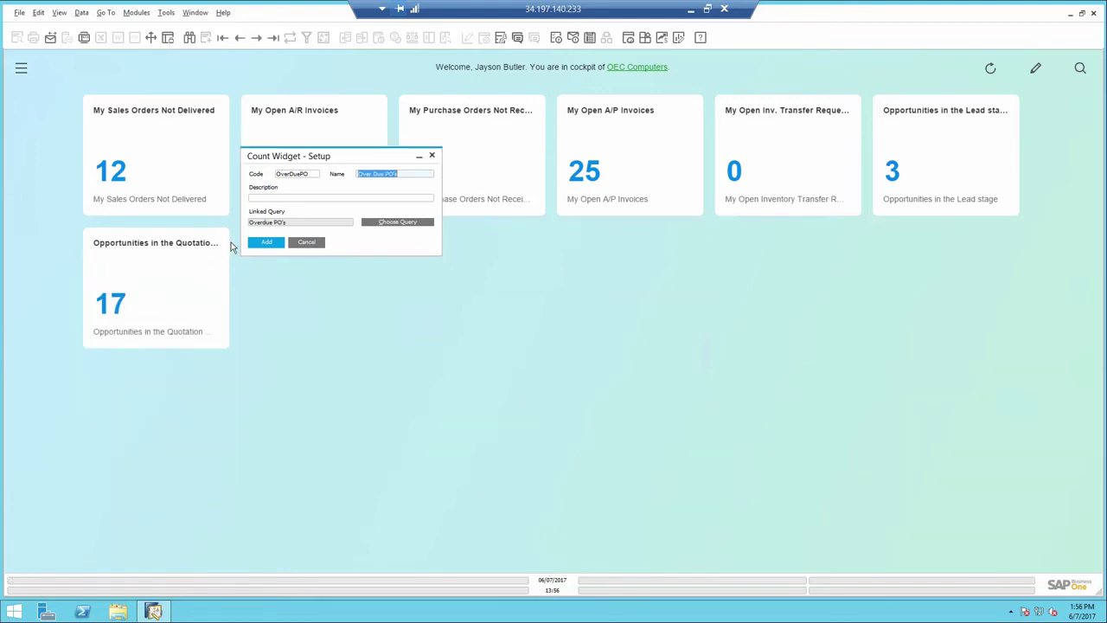
{"action": "left_click", "coordinate": [265, 243]}
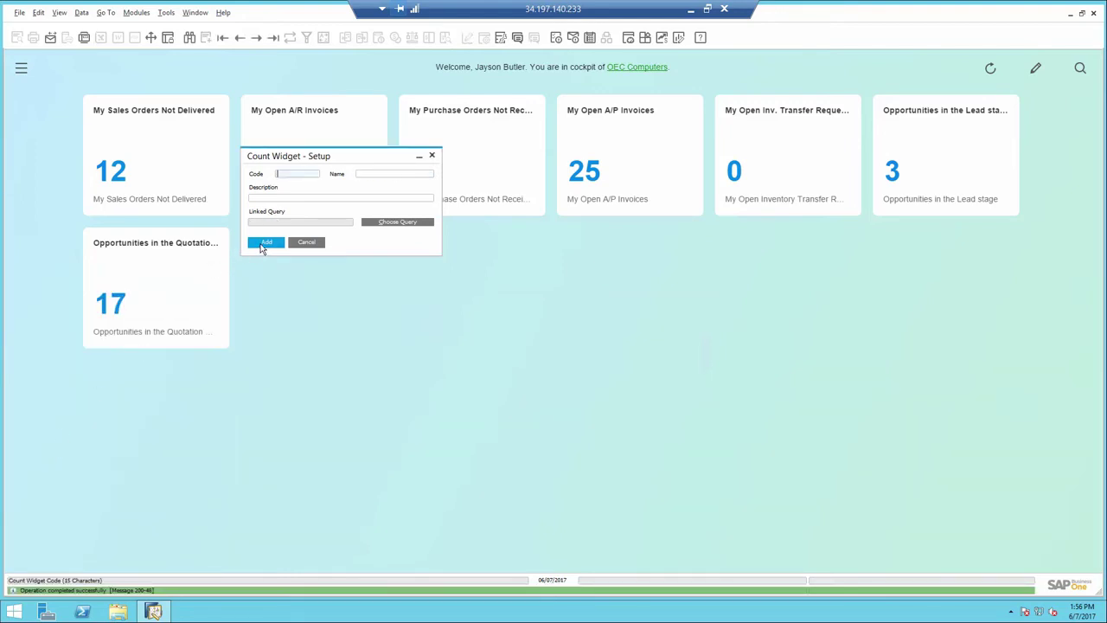
{"action": "left_click", "coordinate": [308, 242]}
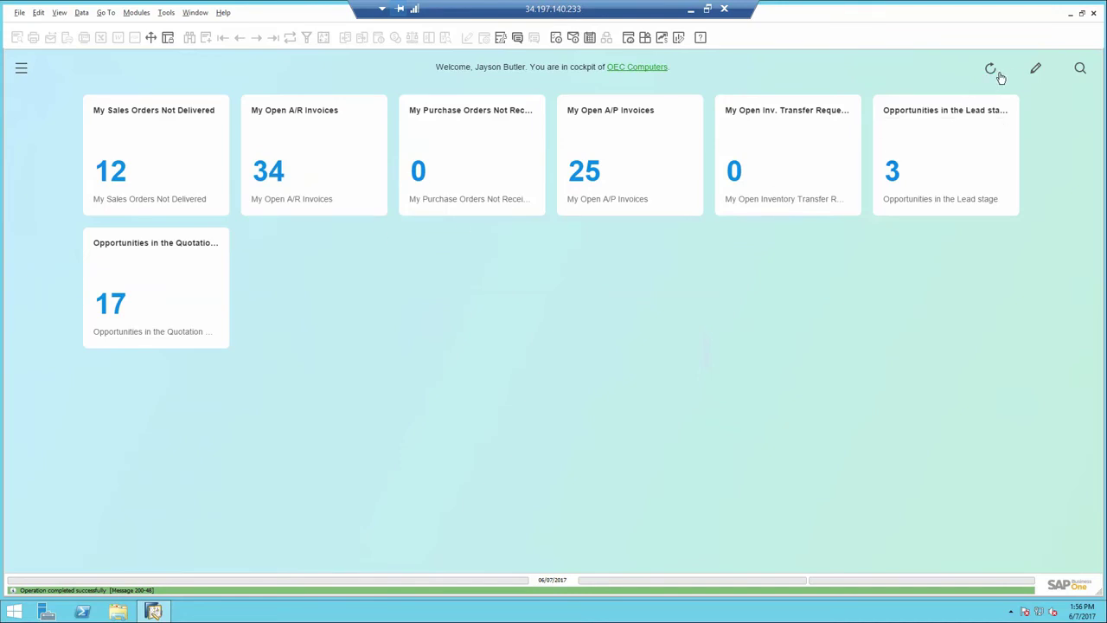
Step: Add the Over Due PO's tile from the Widget Gallery's Business Object Count category to the cockpit and finish editing the cockpit
{"action": "left_click", "coordinate": [1037, 68]}
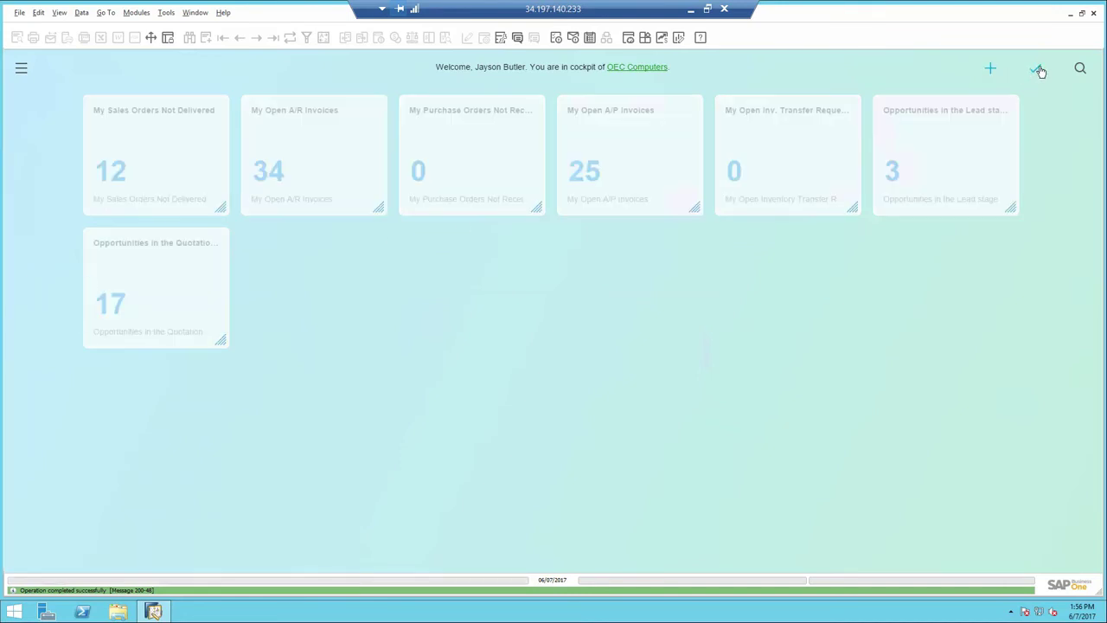
{"action": "left_click", "coordinate": [991, 70]}
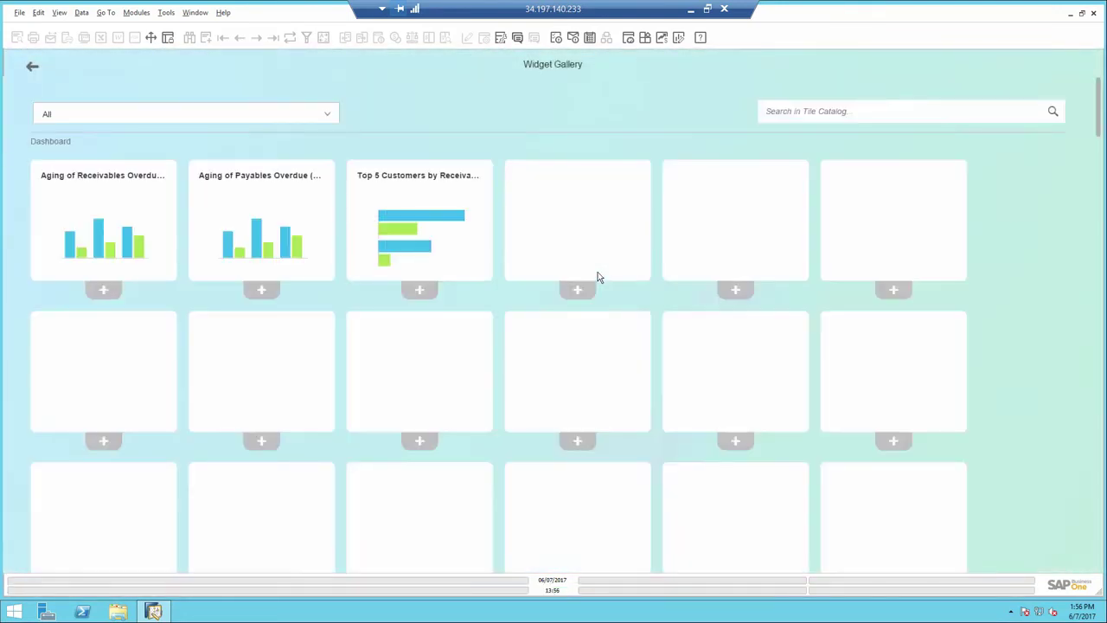
{"action": "left_click", "coordinate": [327, 113]}
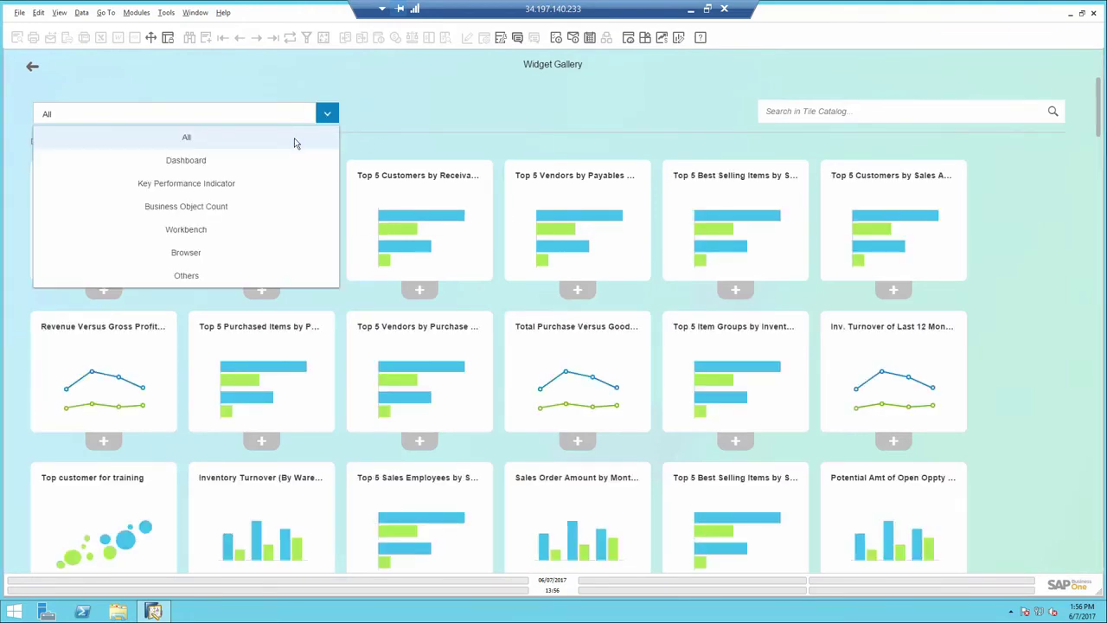
{"action": "left_click", "coordinate": [228, 212]}
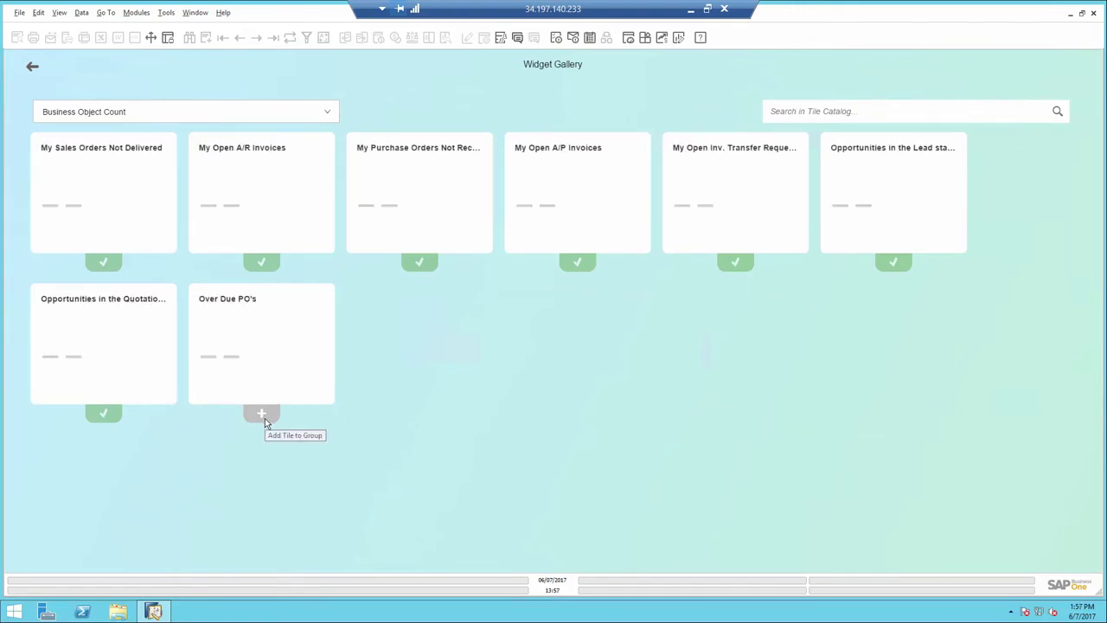
{"action": "left_click", "coordinate": [264, 416]}
{"action": "left_click", "coordinate": [31, 69]}
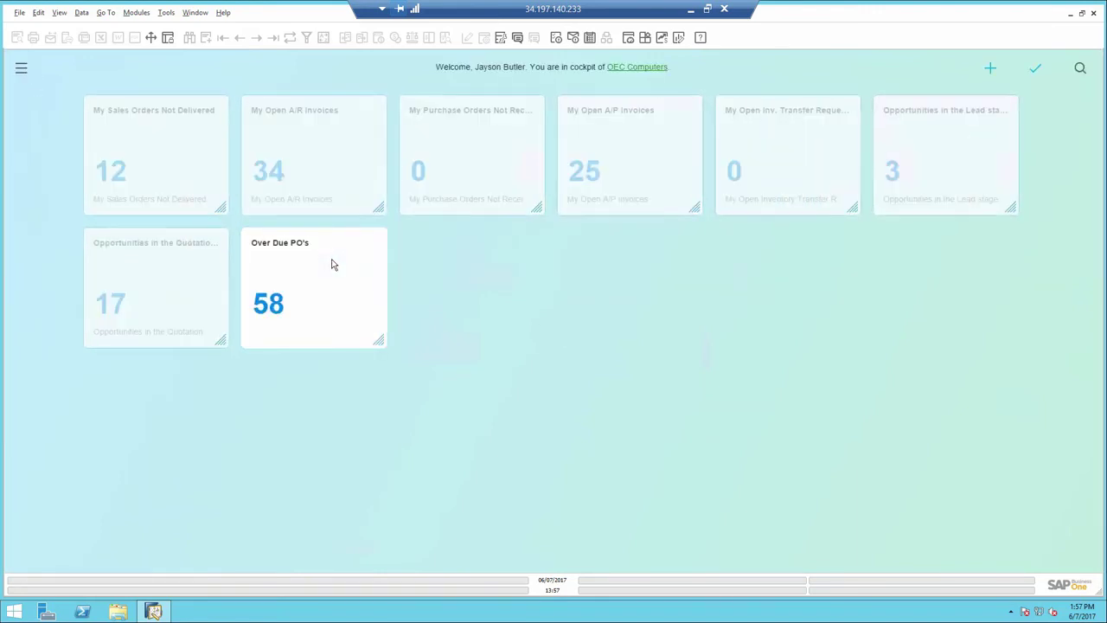
{"action": "left_click", "coordinate": [1036, 67]}
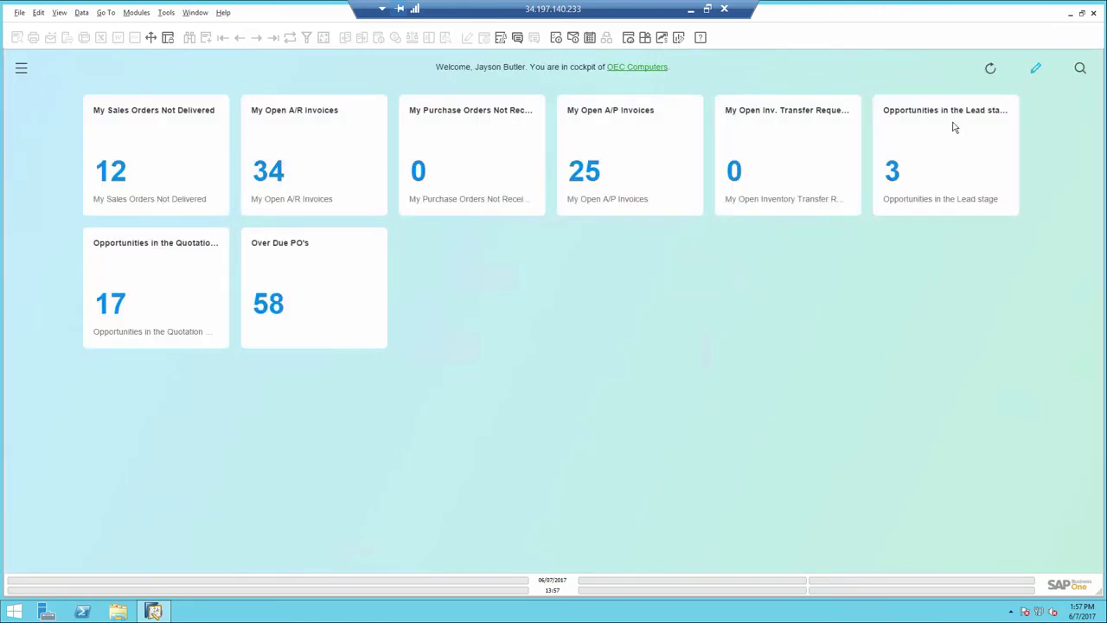
Step: Display the Over Due PO's widget's detailed results, view purchase order 893 from the list, and close both
{"action": "left_click", "coordinate": [273, 312]}
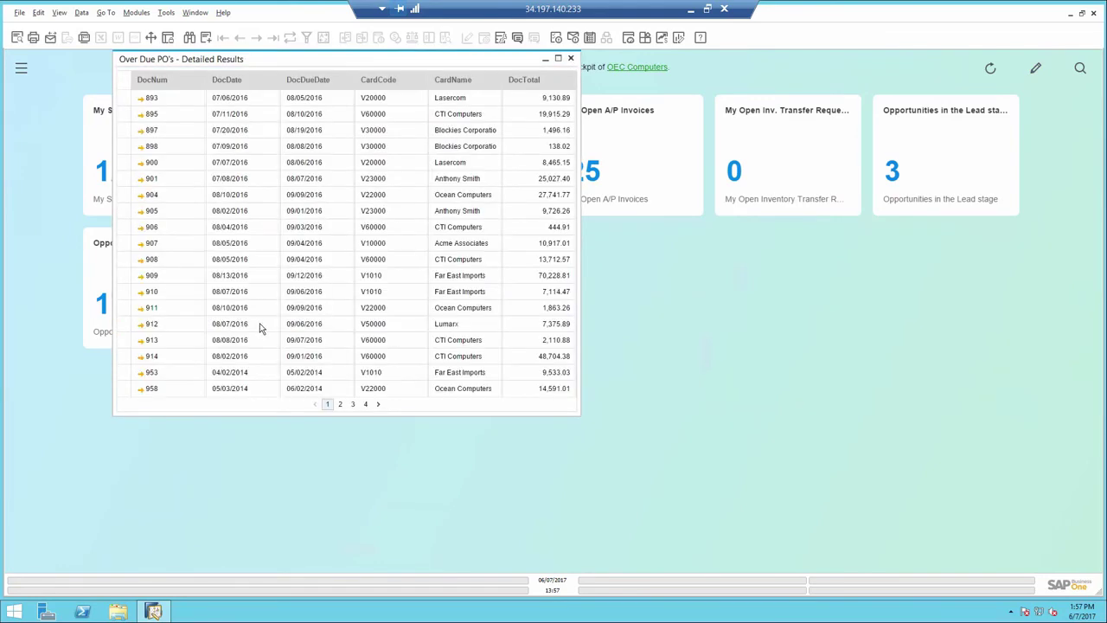
{"action": "left_click", "coordinate": [141, 100]}
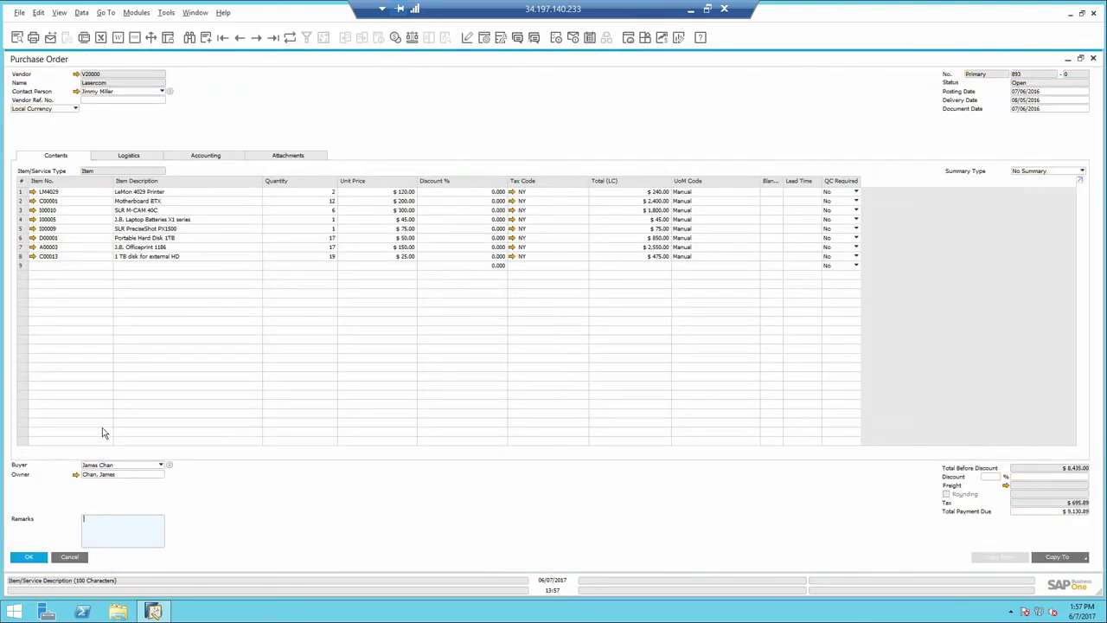
{"action": "left_click", "coordinate": [80, 558]}
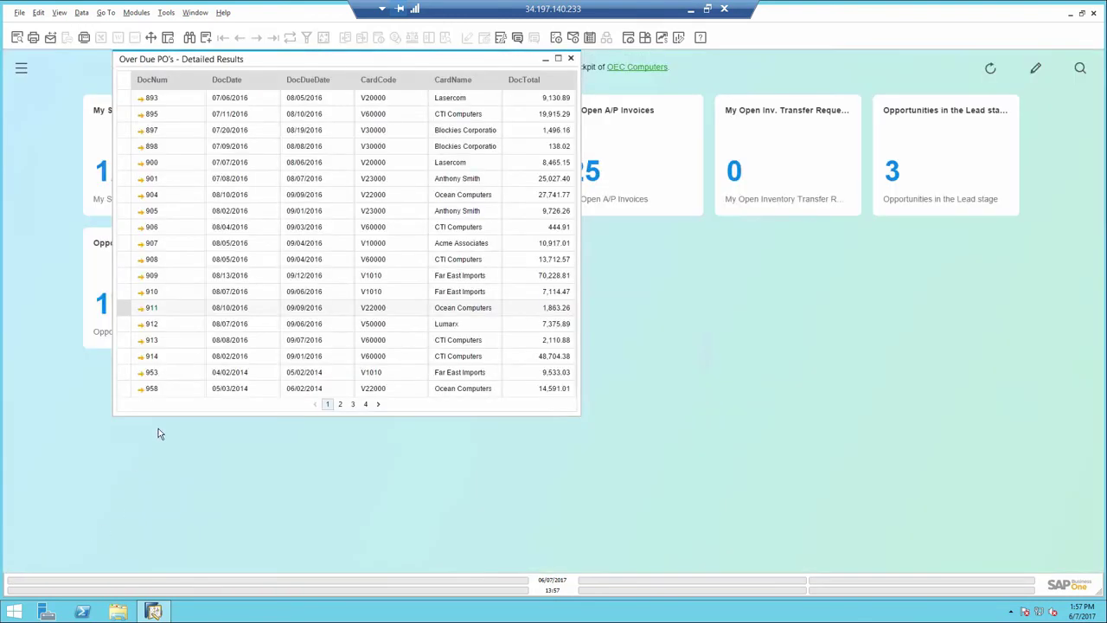
{"action": "left_click", "coordinate": [571, 60]}
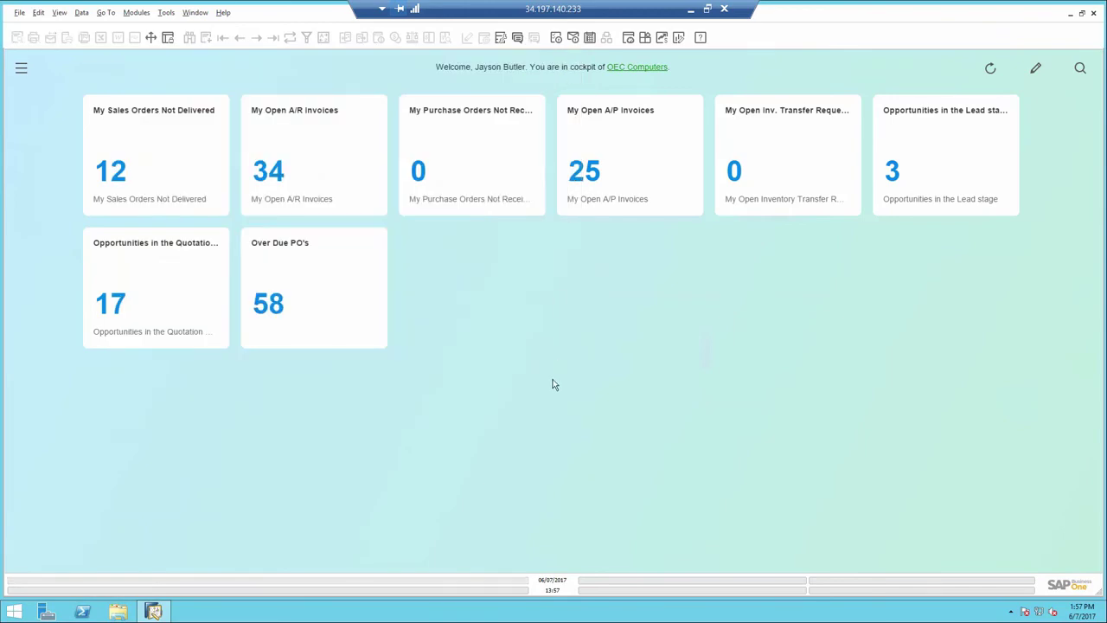